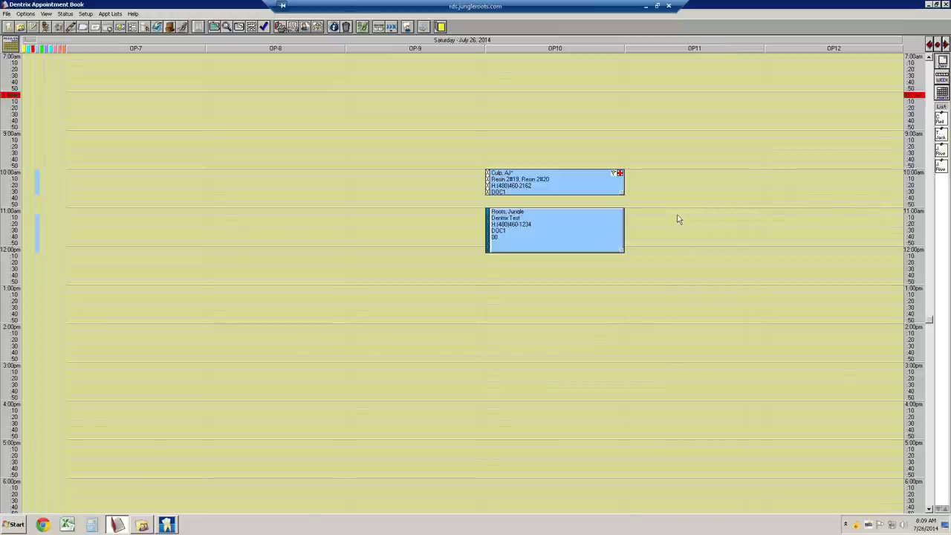
# Set the 11:00 OP10 appointment's status to HERE – Patient Has Arrived
pyautogui.click(565, 230)
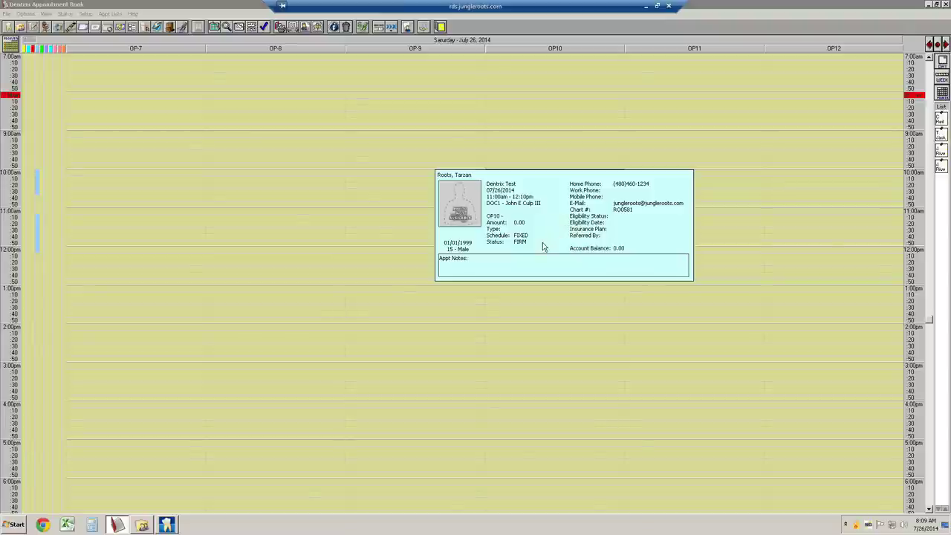
pyautogui.click(475, 260)
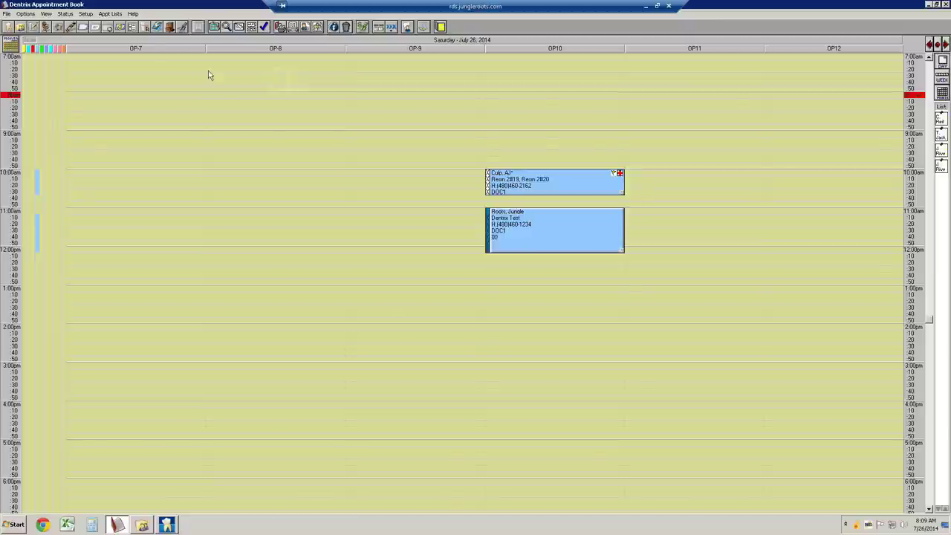
pyautogui.click(65, 14)
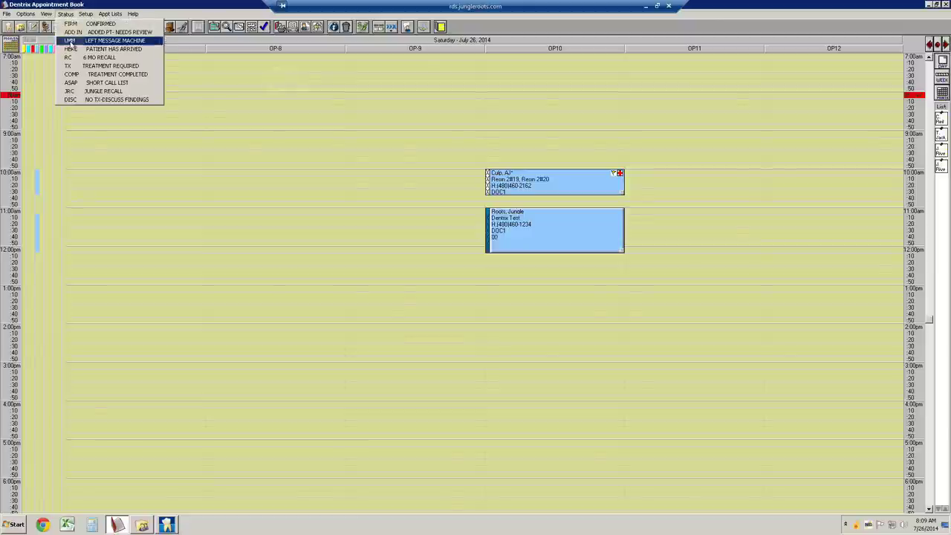
pyautogui.click(72, 49)
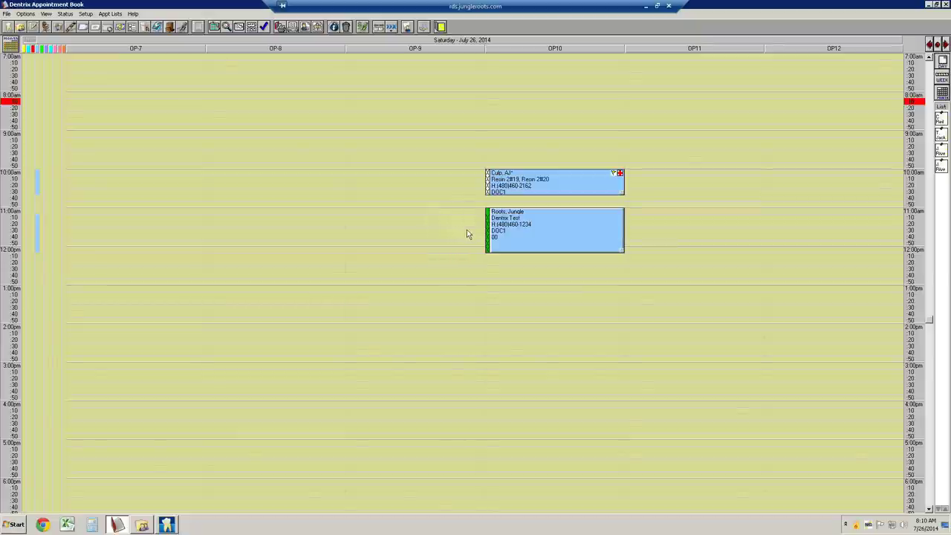
pyautogui.click(527, 235)
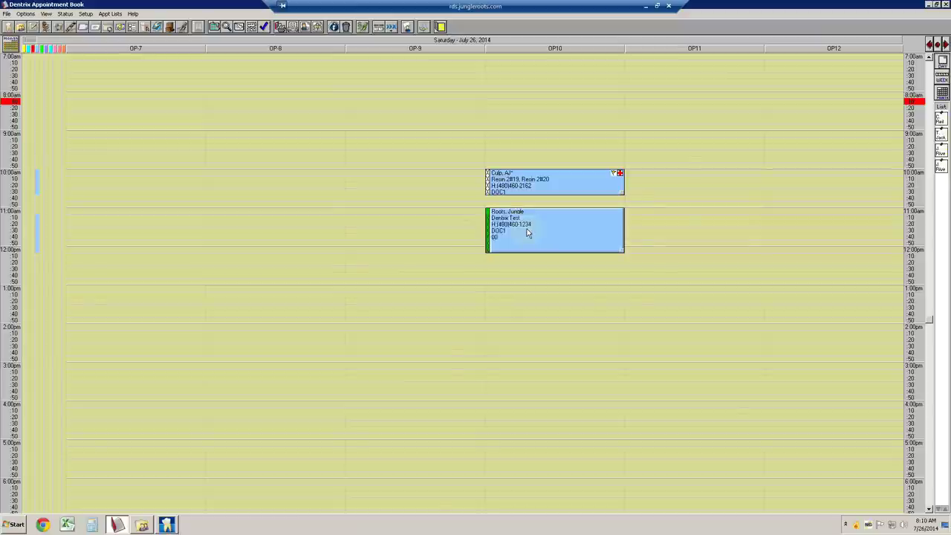
# Open the patient's tooth chart with the Procedure Buttons panel showing
pyautogui.click(8, 28)
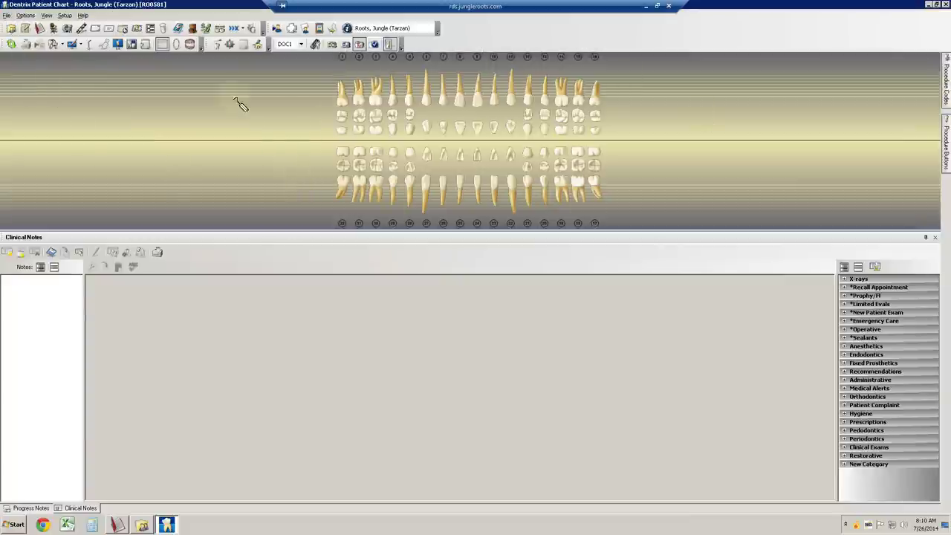
pyautogui.click(190, 44)
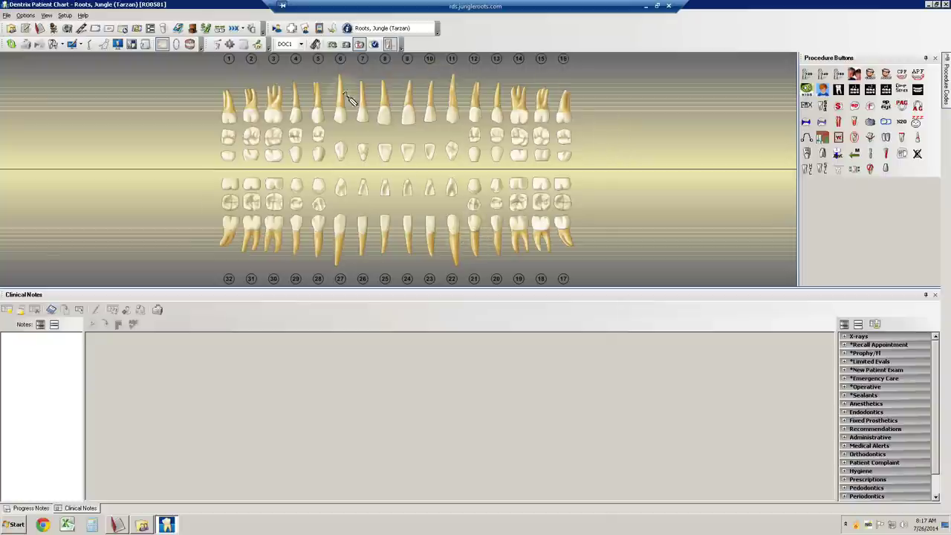
# Select wisdom teeth 1, 16, 17 and 32 and remove them from the chart
pyautogui.click(233, 114)
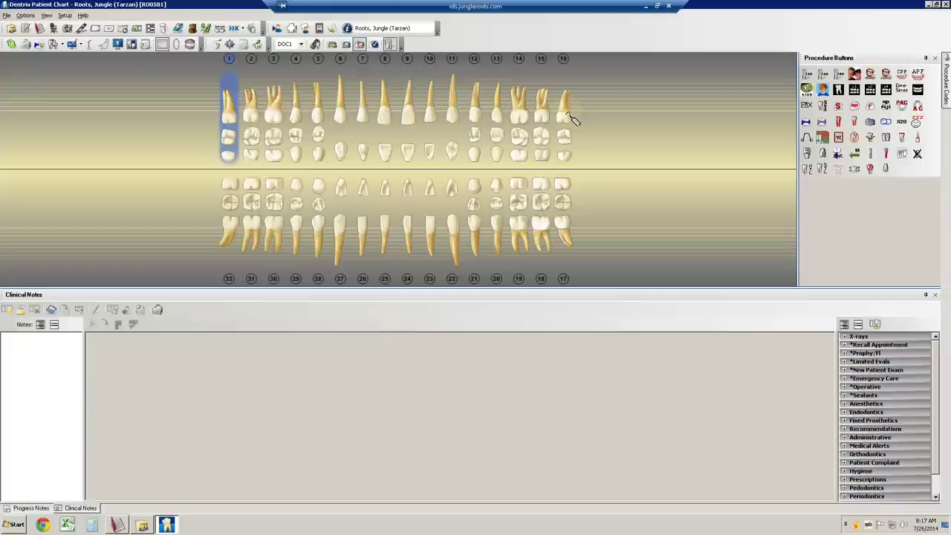
pyautogui.click(569, 118)
pyautogui.click(572, 212)
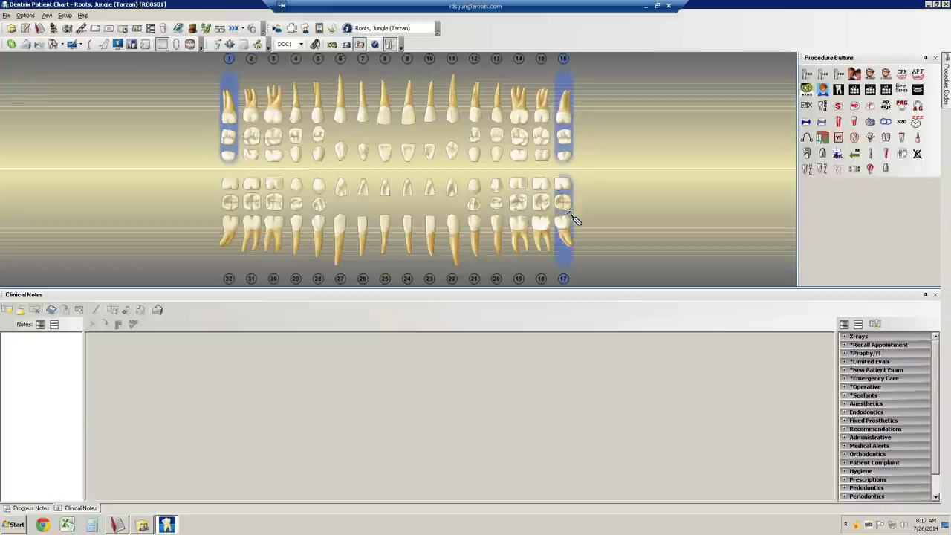
pyautogui.click(235, 214)
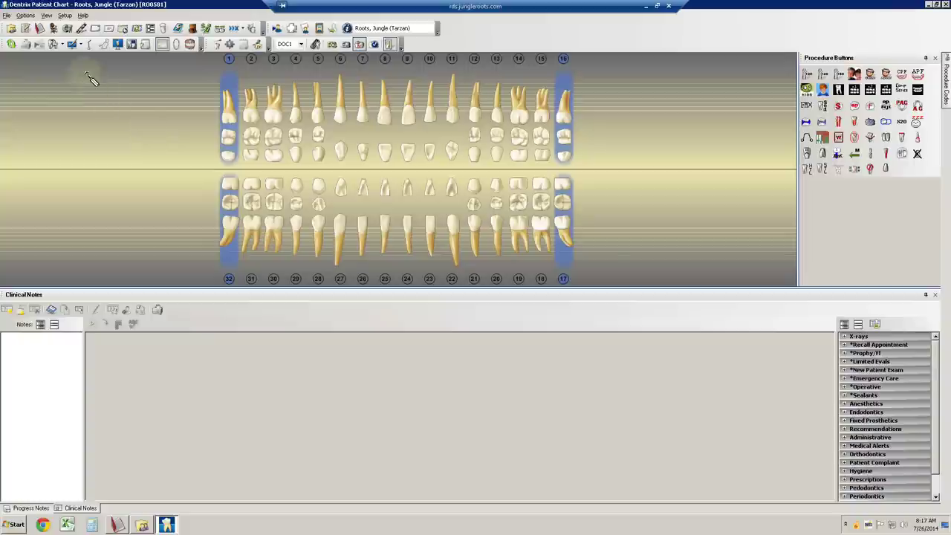
pyautogui.click(63, 46)
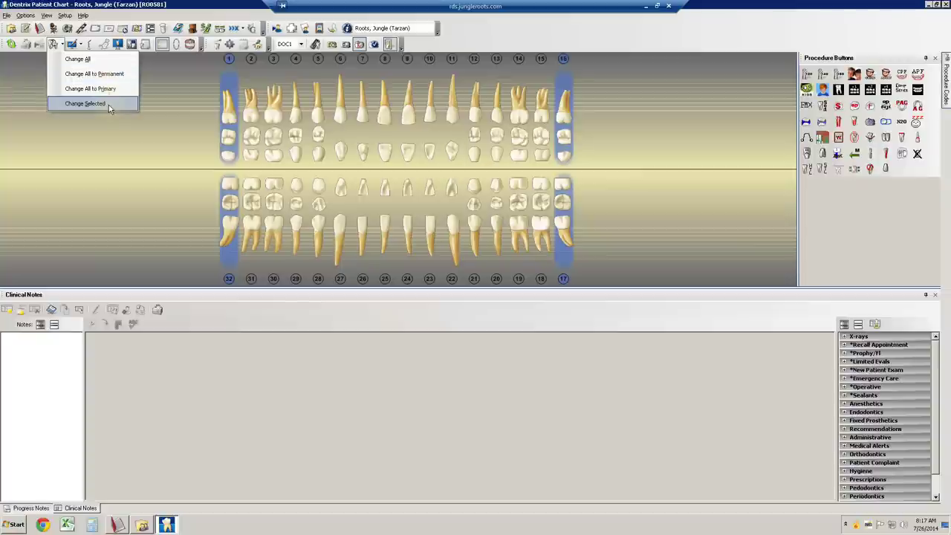
pyautogui.click(110, 108)
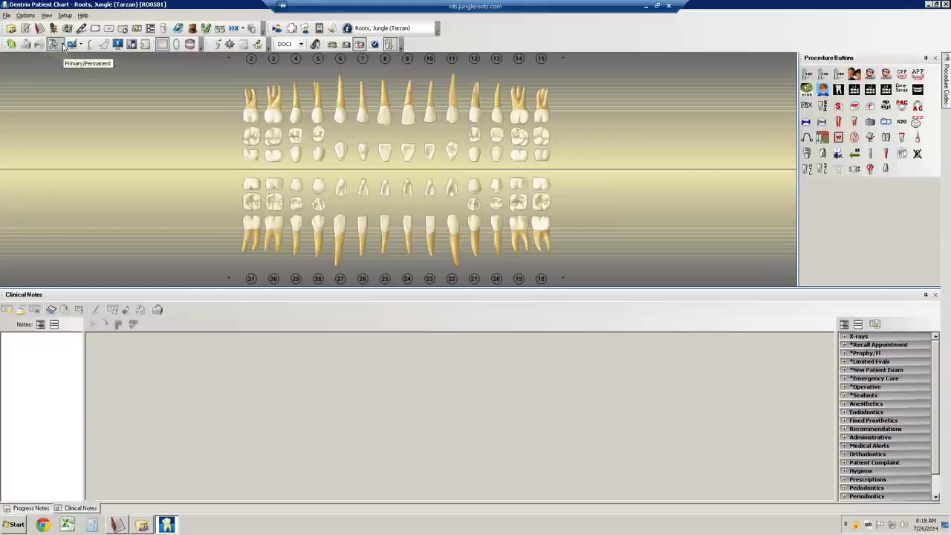
pyautogui.click(64, 47)
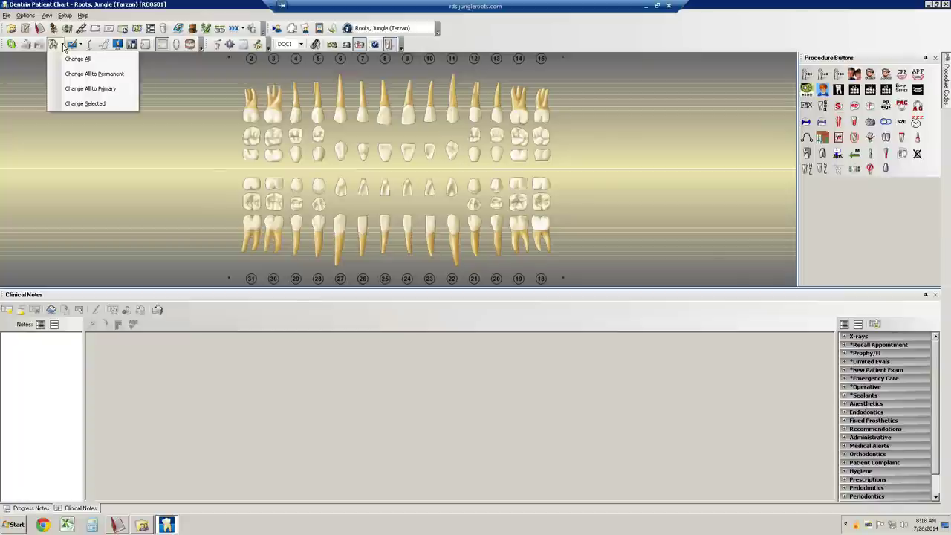
# Change all teeth to primary, then change all back to permanent
pyautogui.click(75, 90)
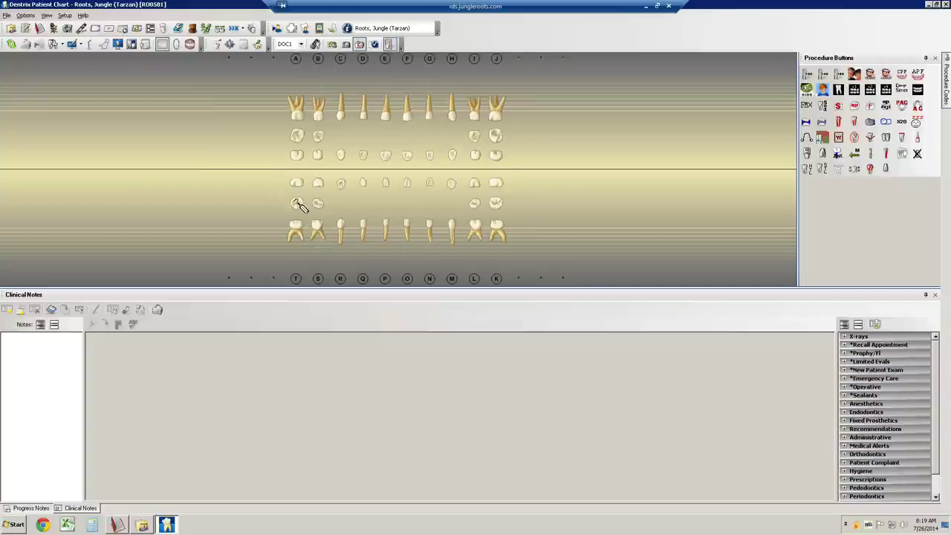
pyautogui.click(62, 46)
pyautogui.click(85, 74)
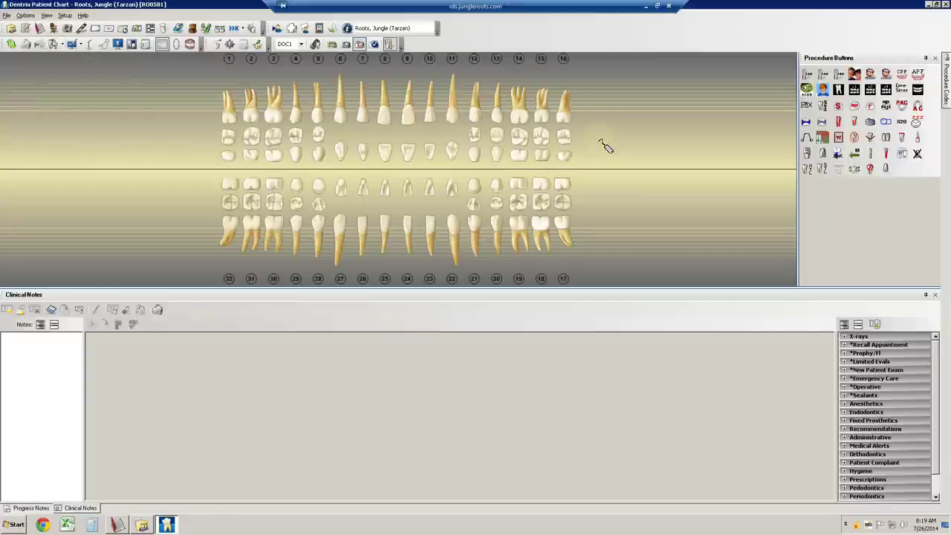
pyautogui.click(65, 47)
# Change all teeth to primary and select the four first-molar spaces plus teeth Q, P, O, F
pyautogui.click(76, 86)
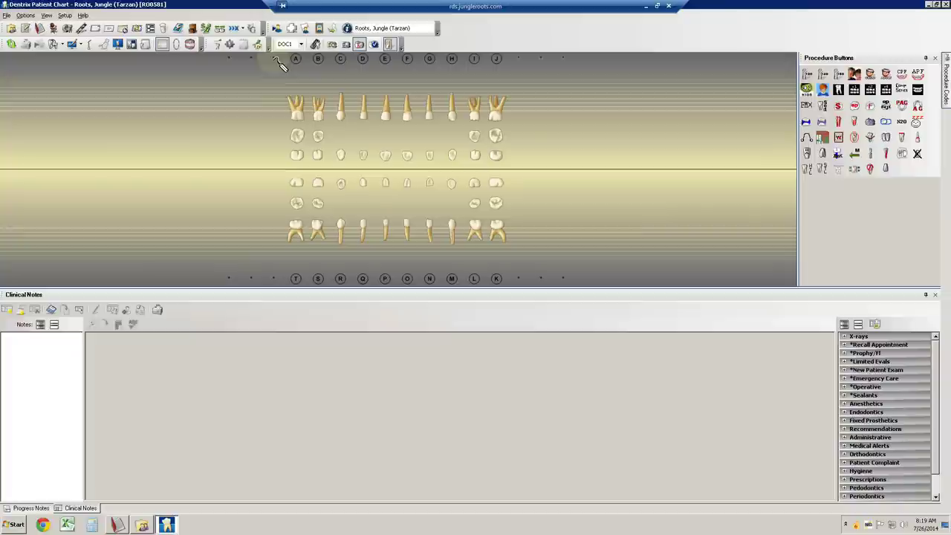
pyautogui.click(278, 64)
pyautogui.click(522, 65)
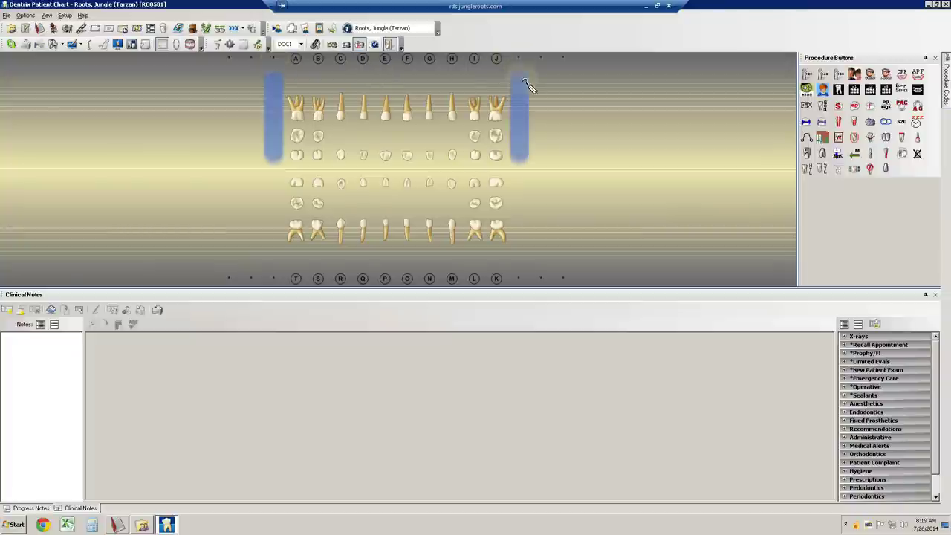
pyautogui.click(523, 271)
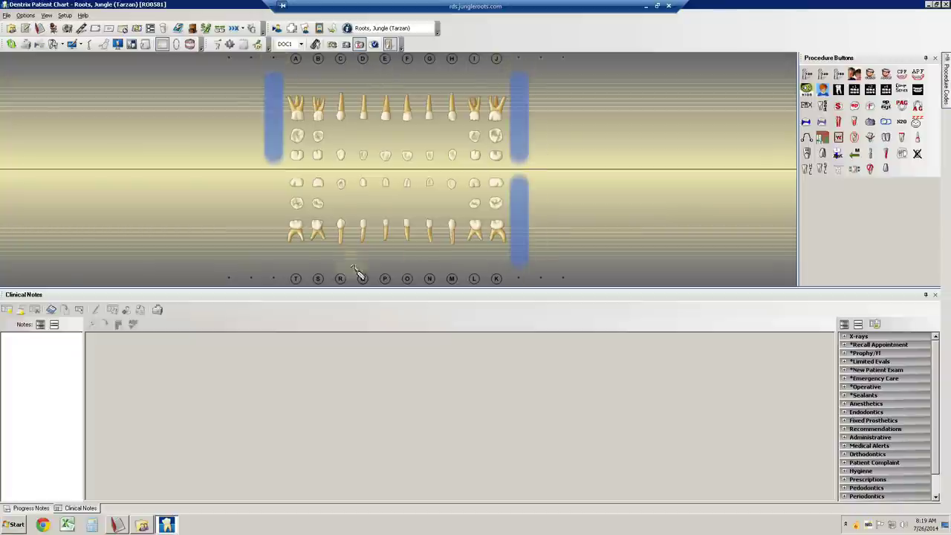
pyautogui.click(275, 270)
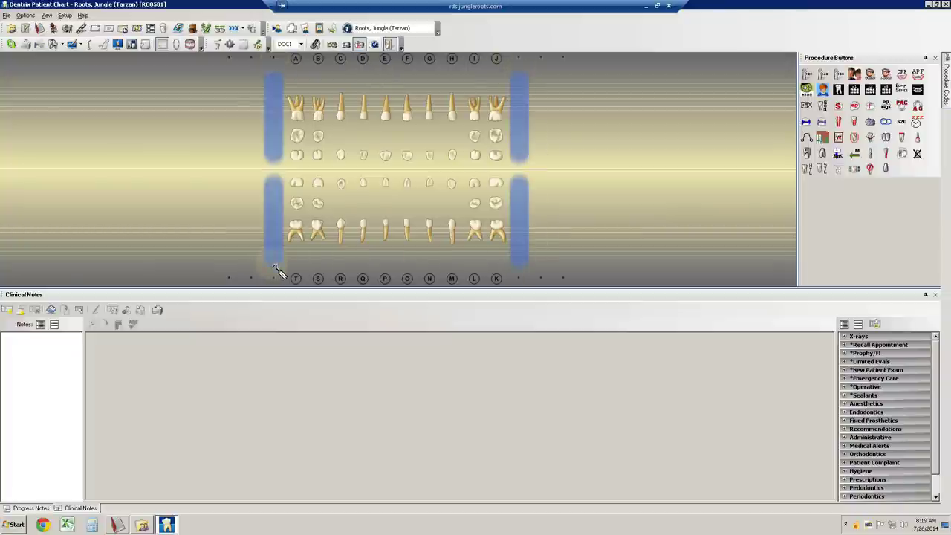
pyautogui.click(371, 226)
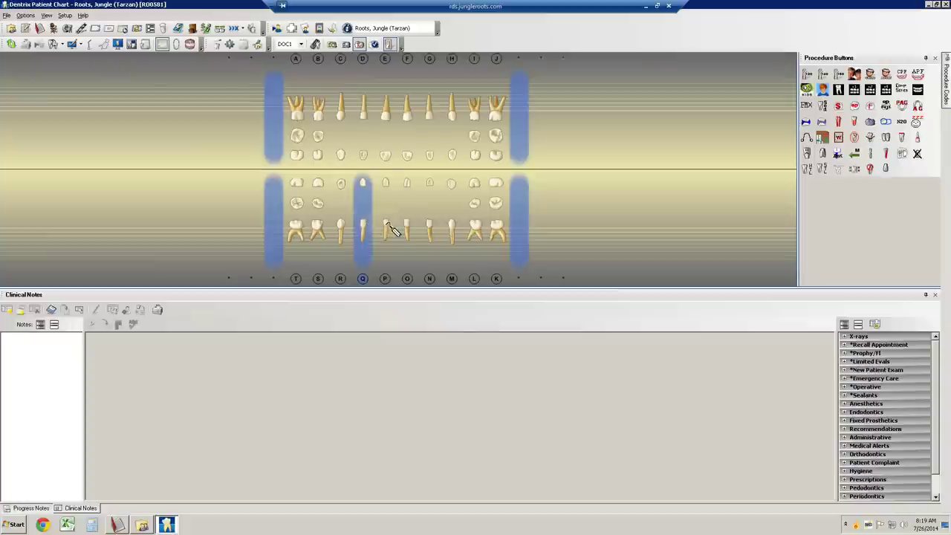
pyautogui.click(387, 226)
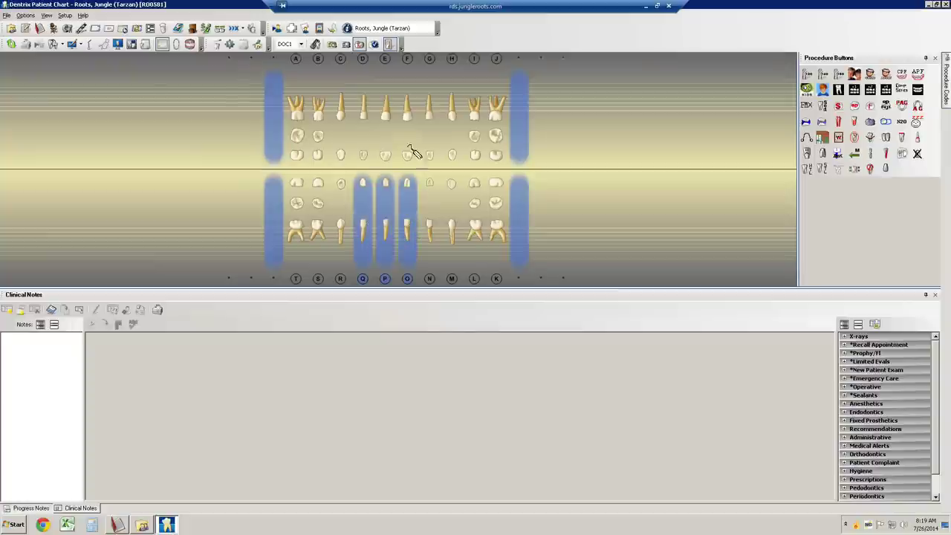
pyautogui.click(411, 112)
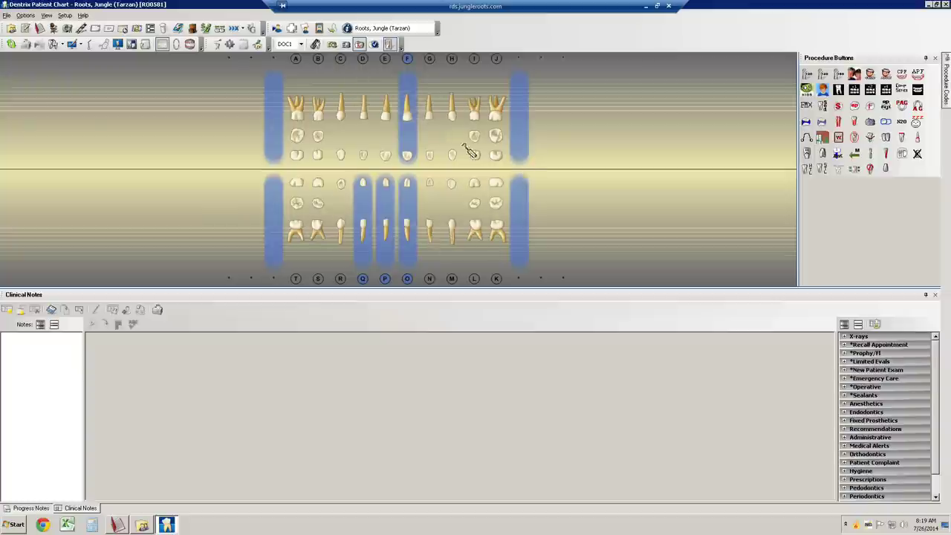
pyautogui.click(62, 46)
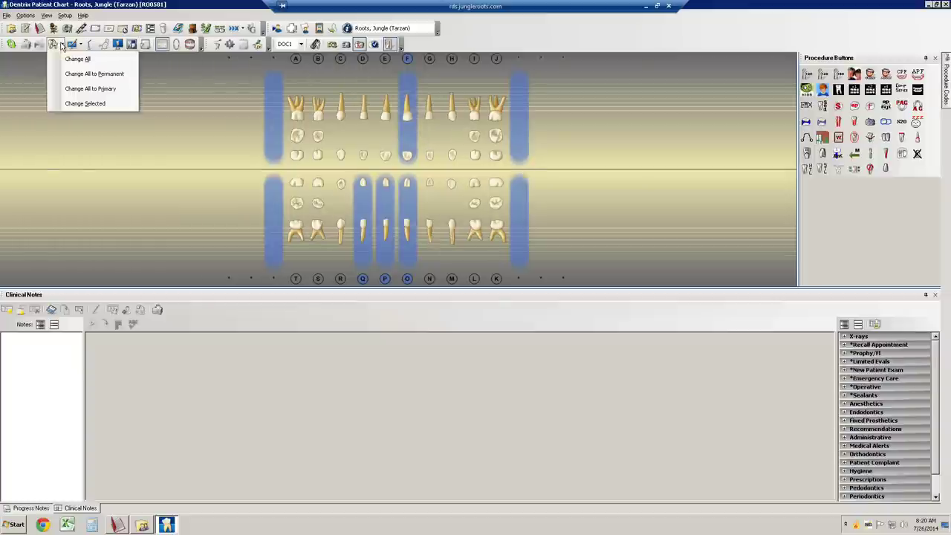
# Convert the selected teeth to permanent, producing a mixed dentition
pyautogui.click(79, 105)
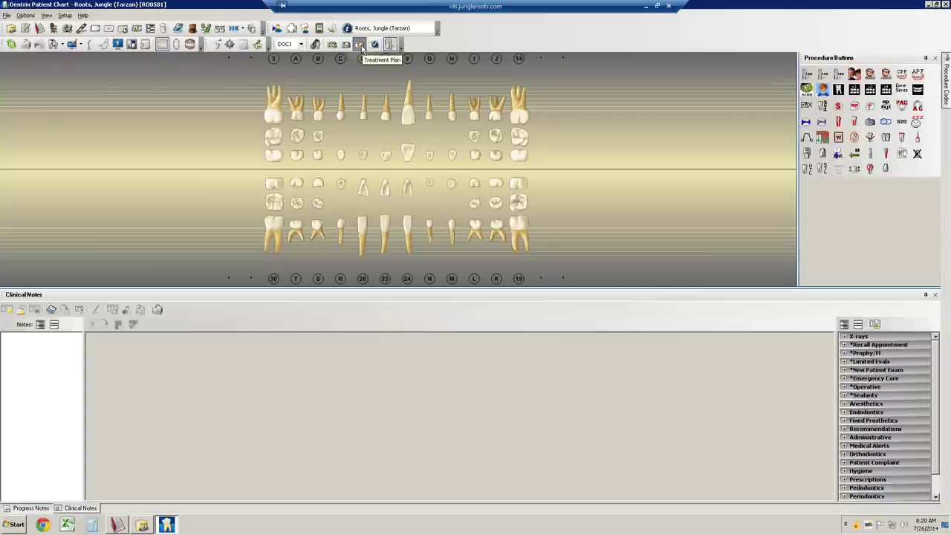
pyautogui.click(362, 47)
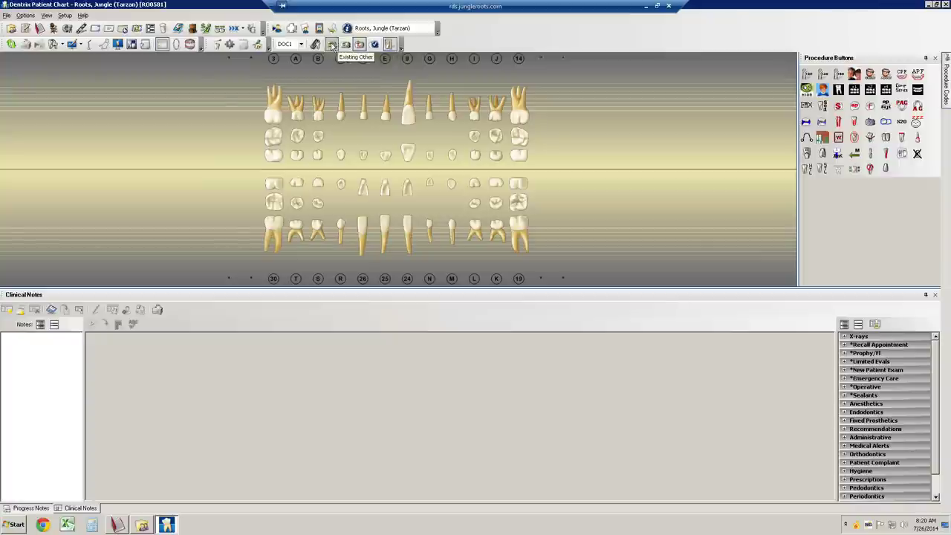
pyautogui.click(332, 45)
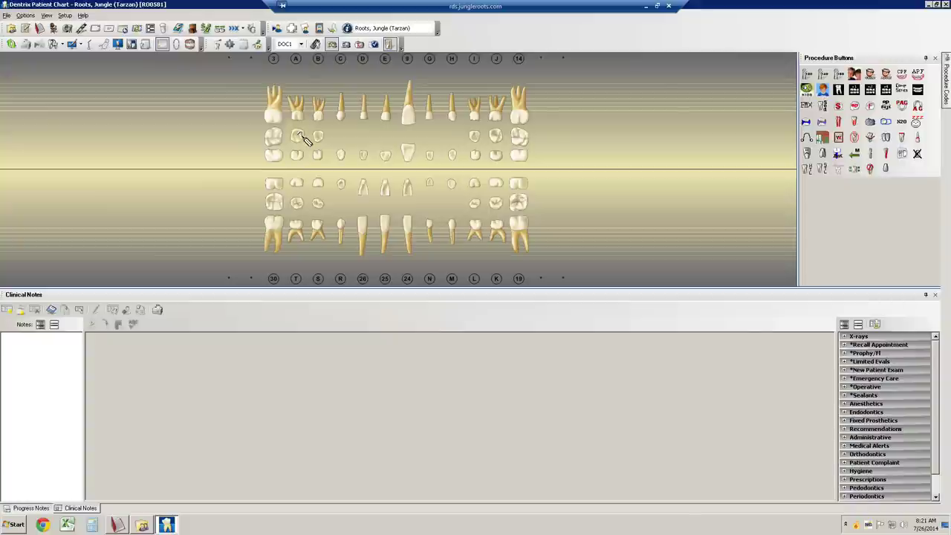
pyautogui.click(298, 136)
# Add tooth T to the selection and set the Existing Other status for a one-surface resin
pyautogui.click(318, 205)
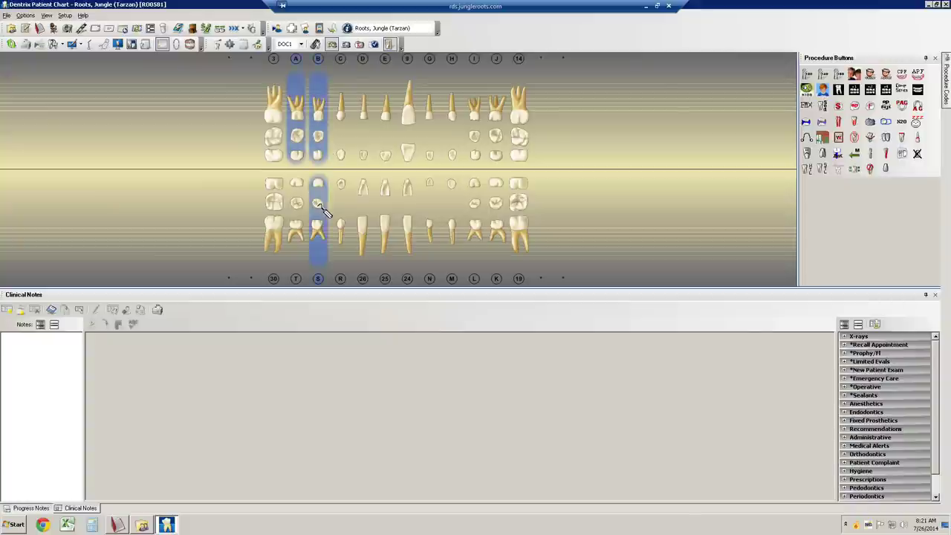
pyautogui.click(301, 205)
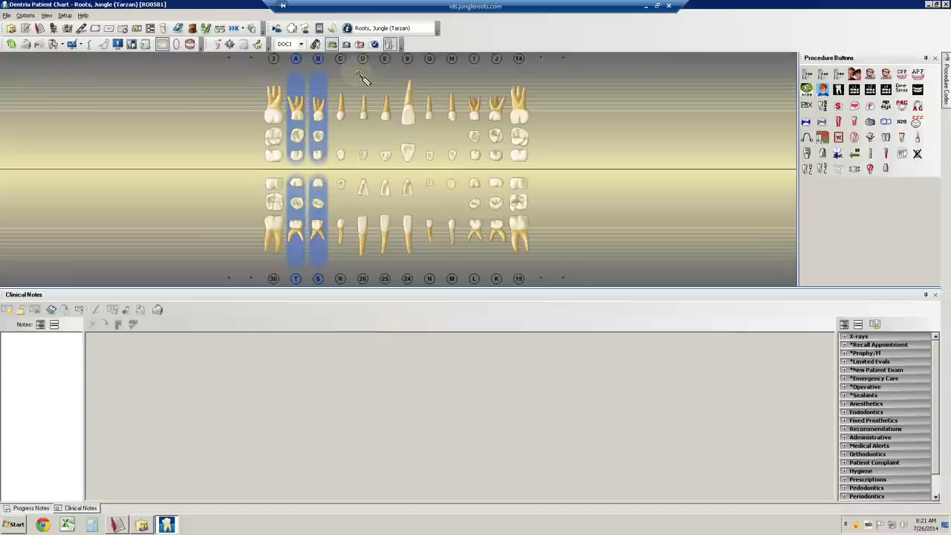
pyautogui.click(331, 44)
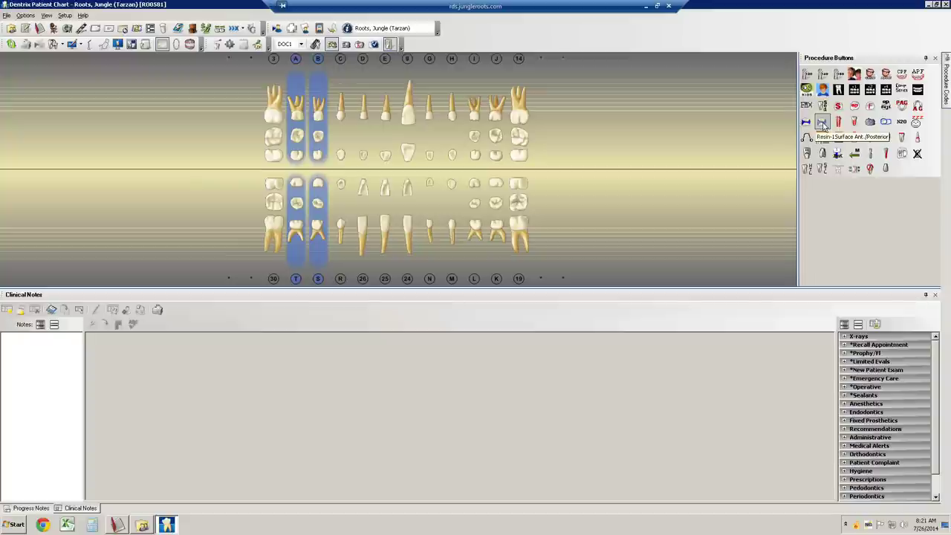
pyautogui.click(823, 123)
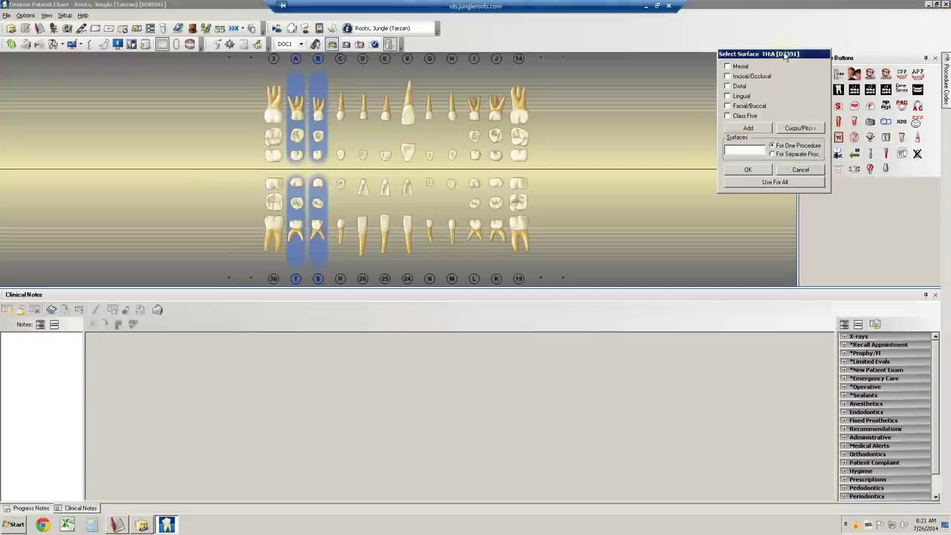
# Record resin surfaces: mesial-occlusal on A and T, distal-occlusal on B and S
pyautogui.moveTo(788, 61); pyautogui.dragTo(459, 99)
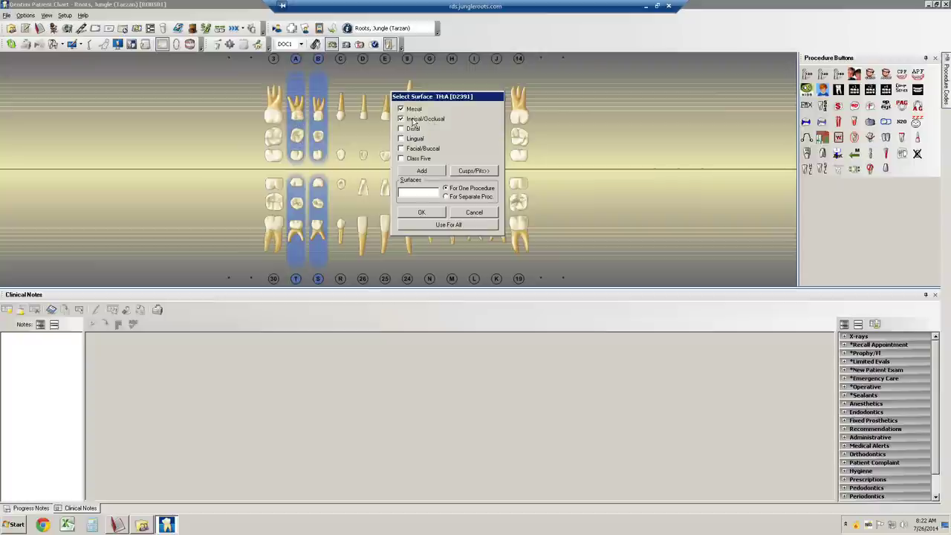
pyautogui.click(429, 215)
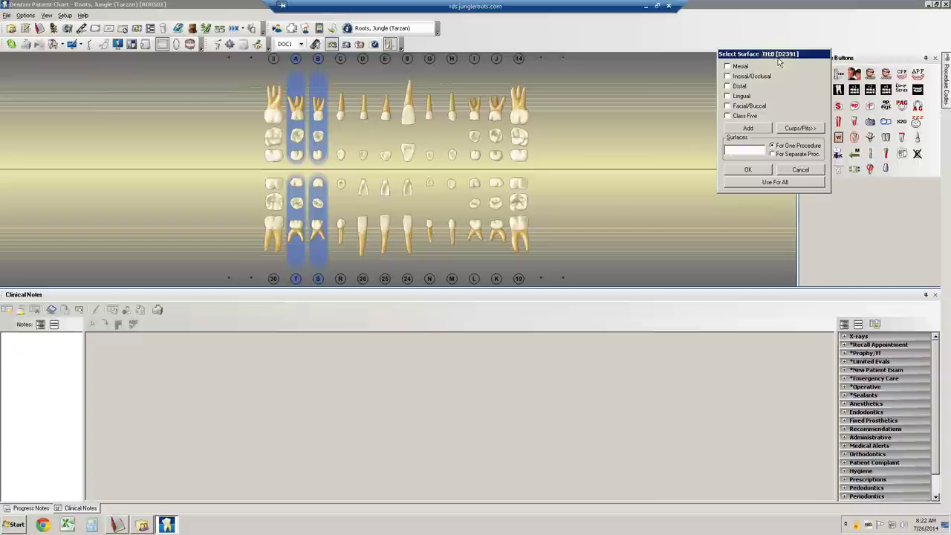
pyautogui.click(742, 88)
pyautogui.click(748, 170)
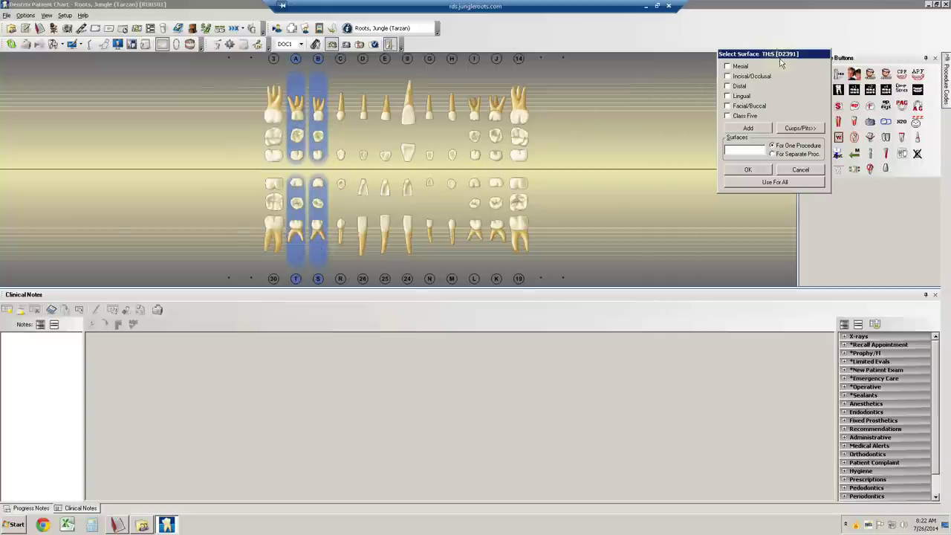
pyautogui.click(740, 87)
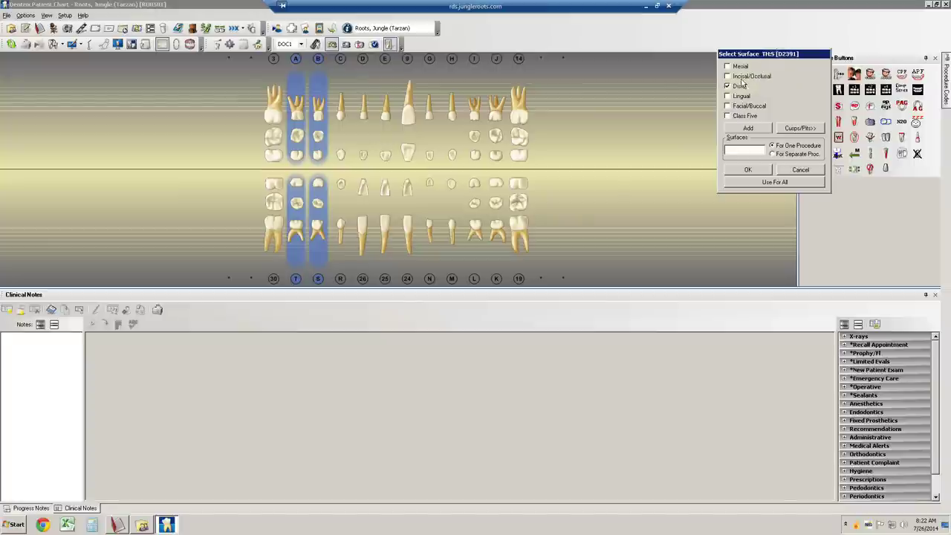
pyautogui.click(745, 78)
pyautogui.click(749, 170)
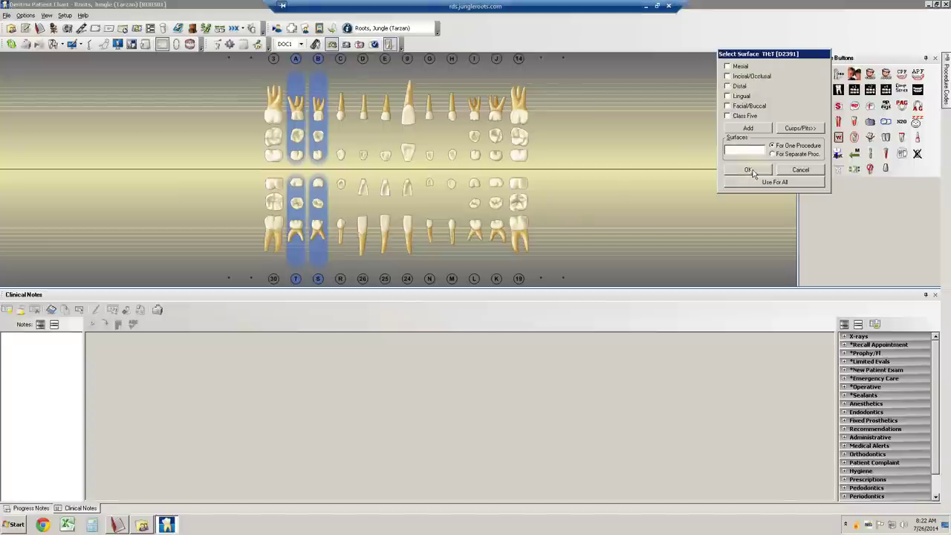
pyautogui.click(742, 67)
pyautogui.click(749, 170)
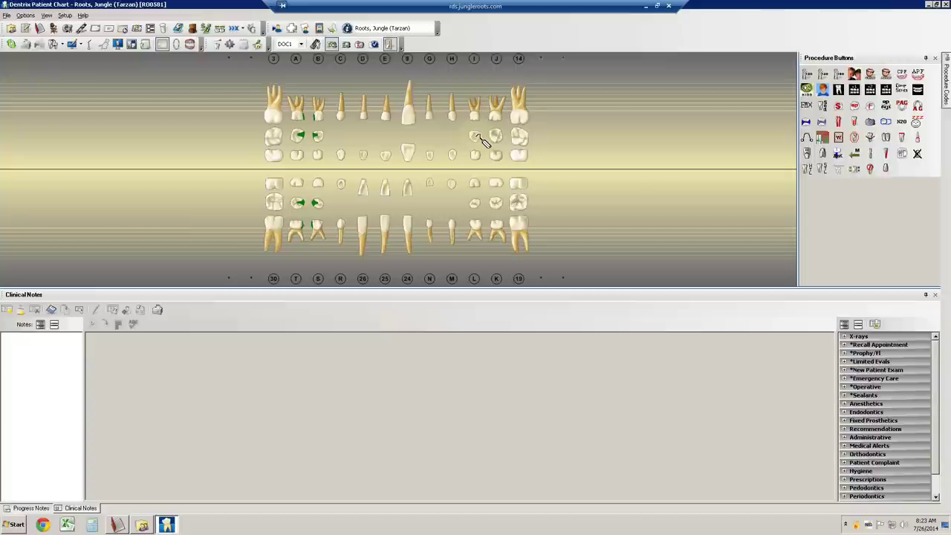
# Chart distal-occlusal resin fillings on teeth I and L
pyautogui.click(479, 139)
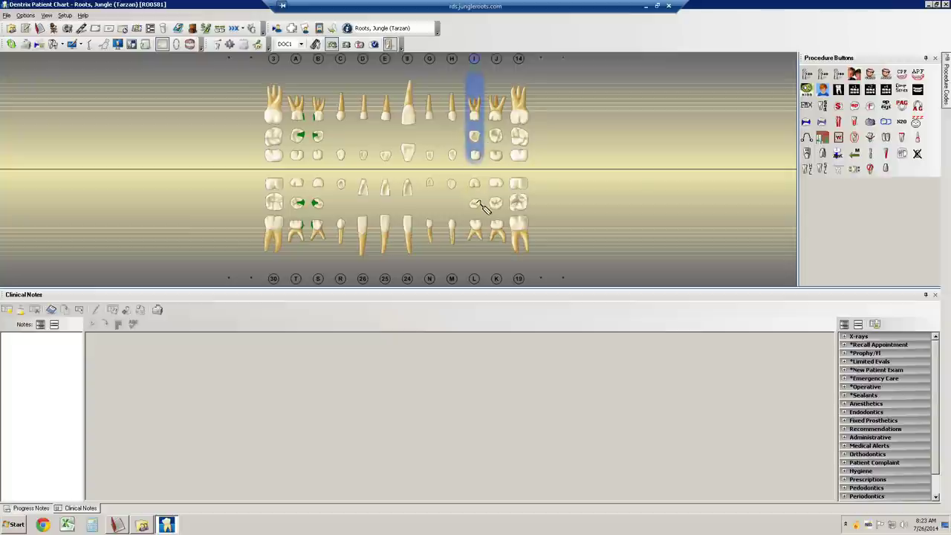
pyautogui.click(481, 204)
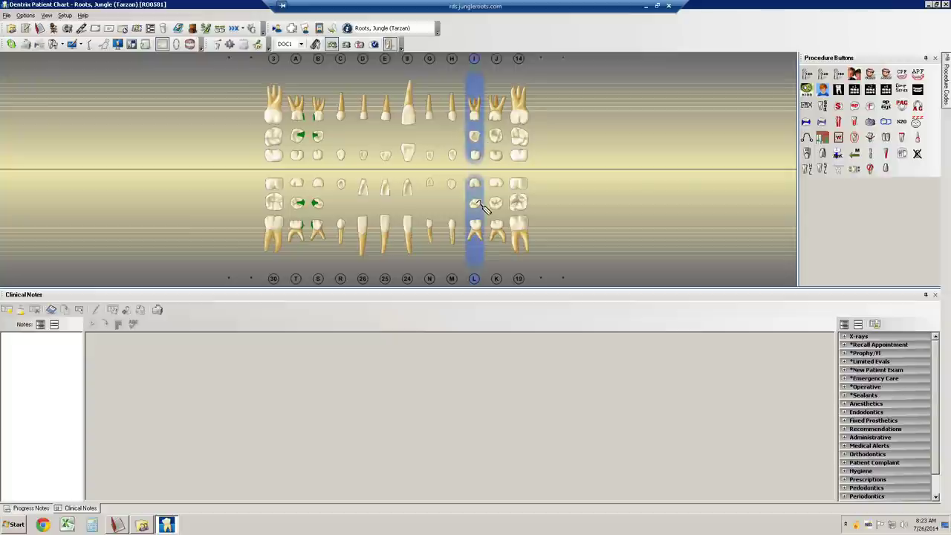
pyautogui.click(830, 123)
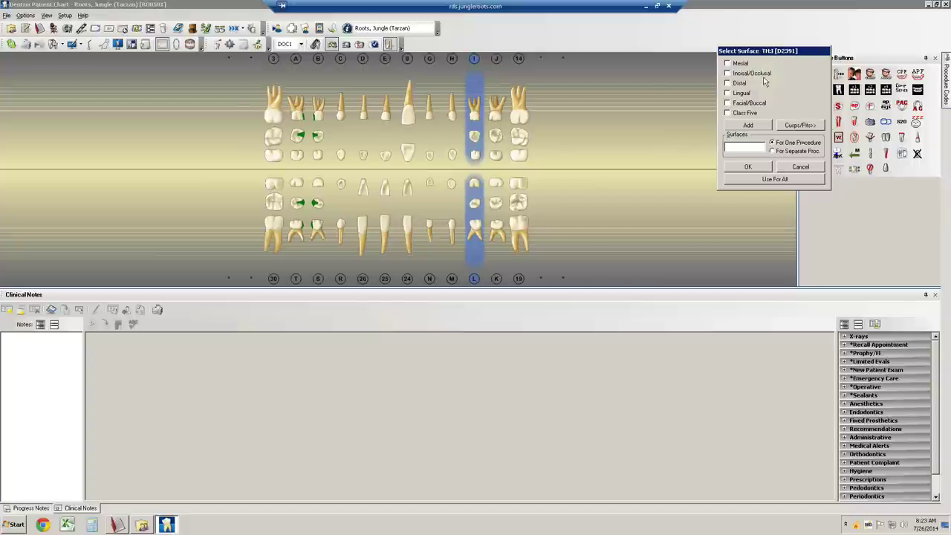
pyautogui.click(752, 74)
pyautogui.click(772, 182)
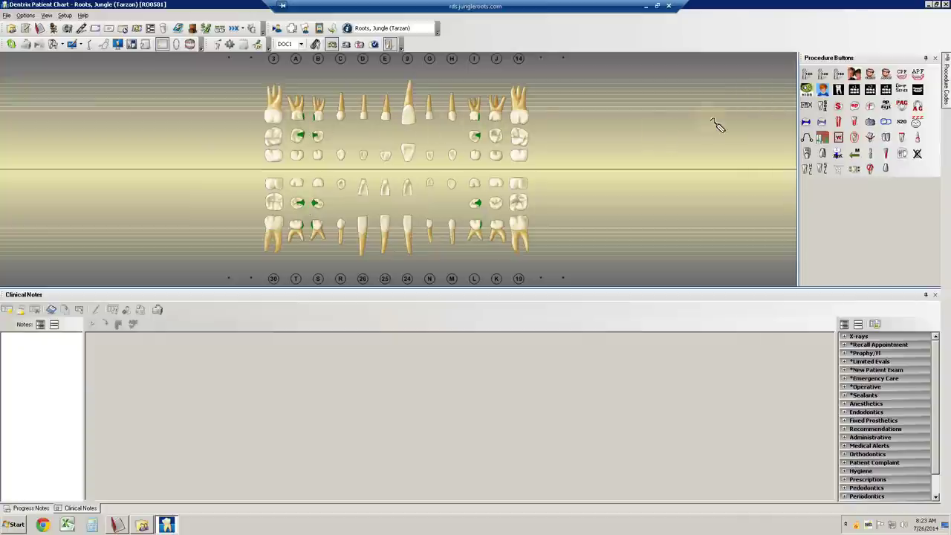
# Chart mesial-occlusal resin fillings on teeth J and K
pyautogui.click(496, 137)
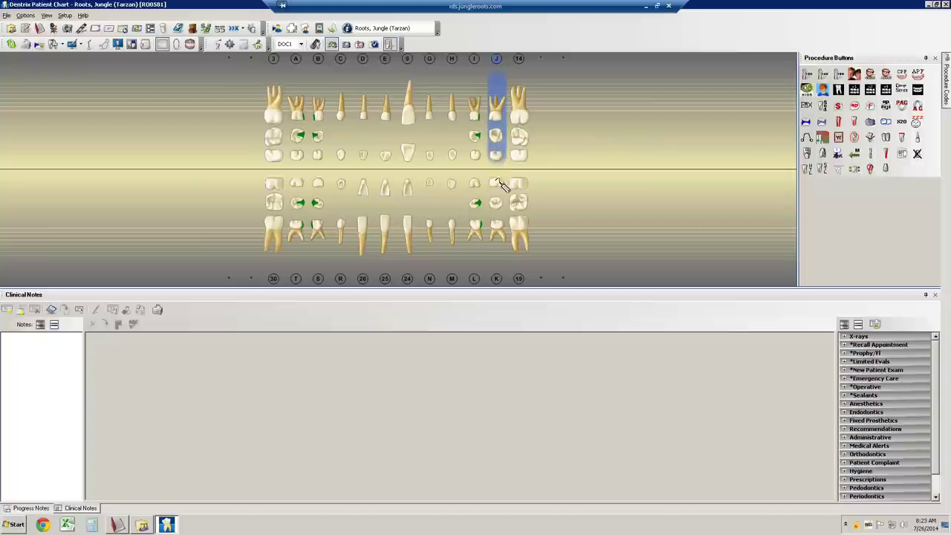
pyautogui.click(499, 200)
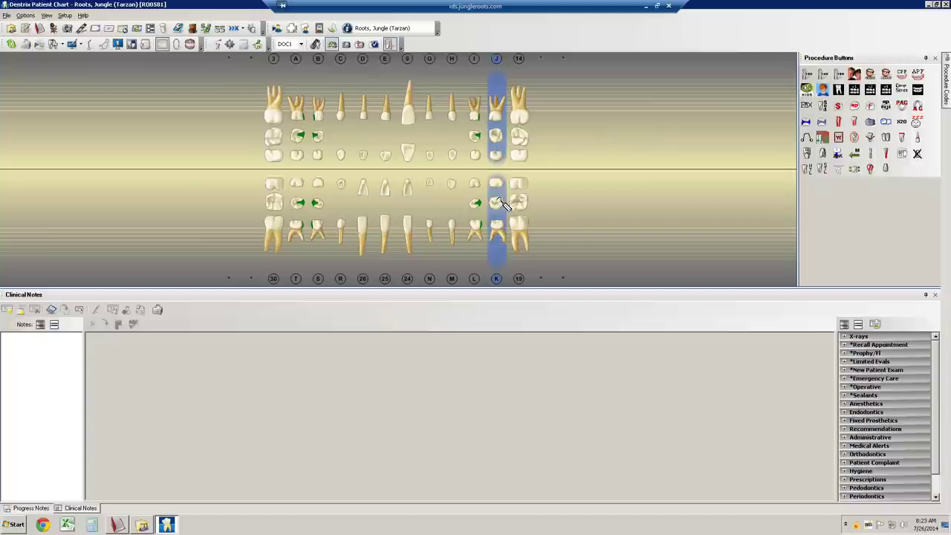
pyautogui.click(822, 124)
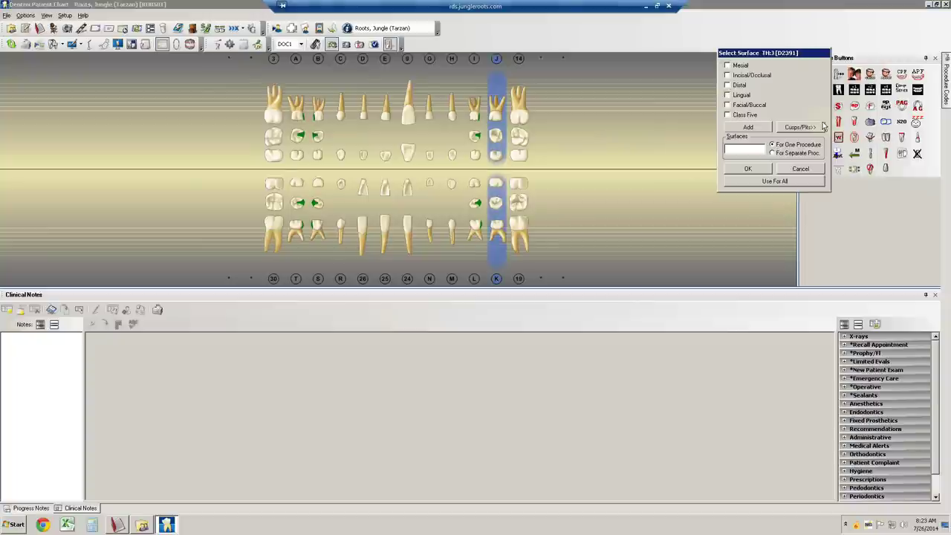
pyautogui.click(741, 65)
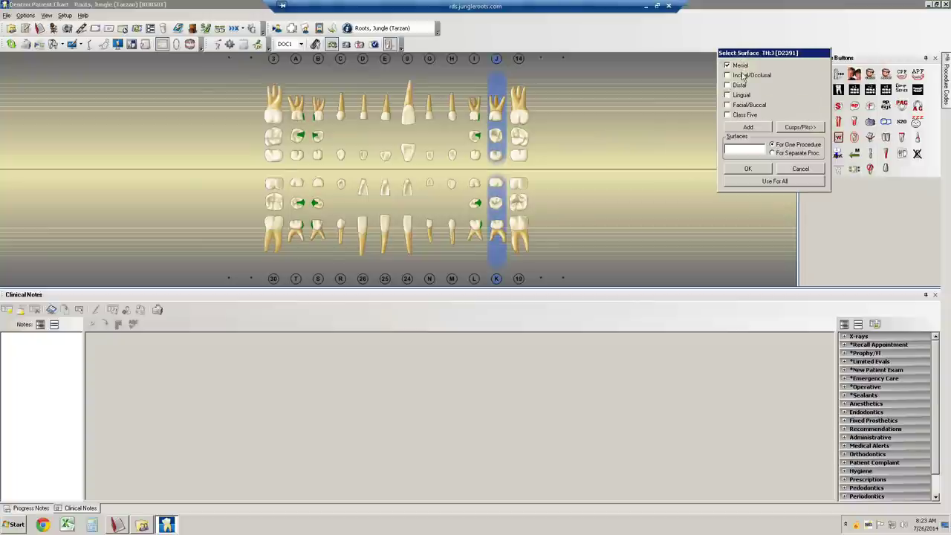
pyautogui.click(759, 183)
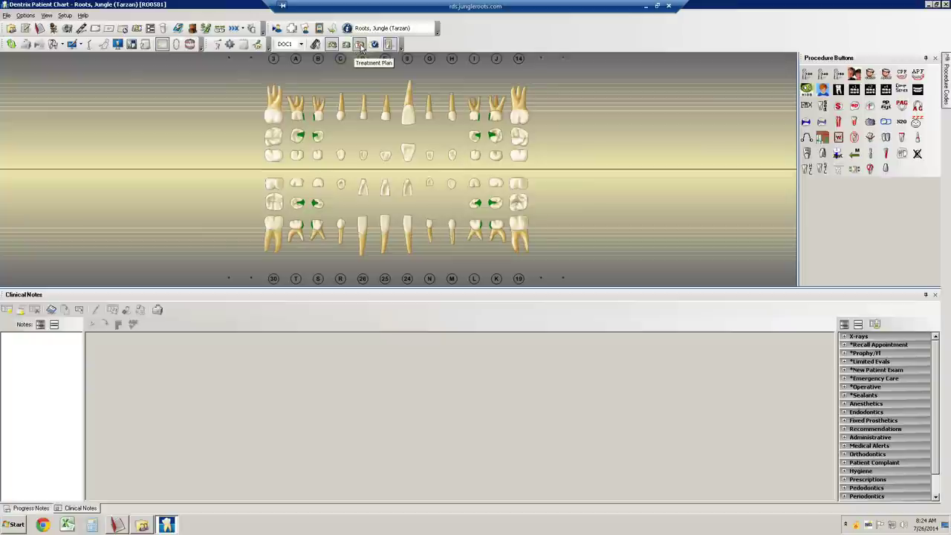
# Under Treatment Plan status, add EP/Seal occlusal sealants to teeth 3, 14, 19 and 30
pyautogui.click(361, 45)
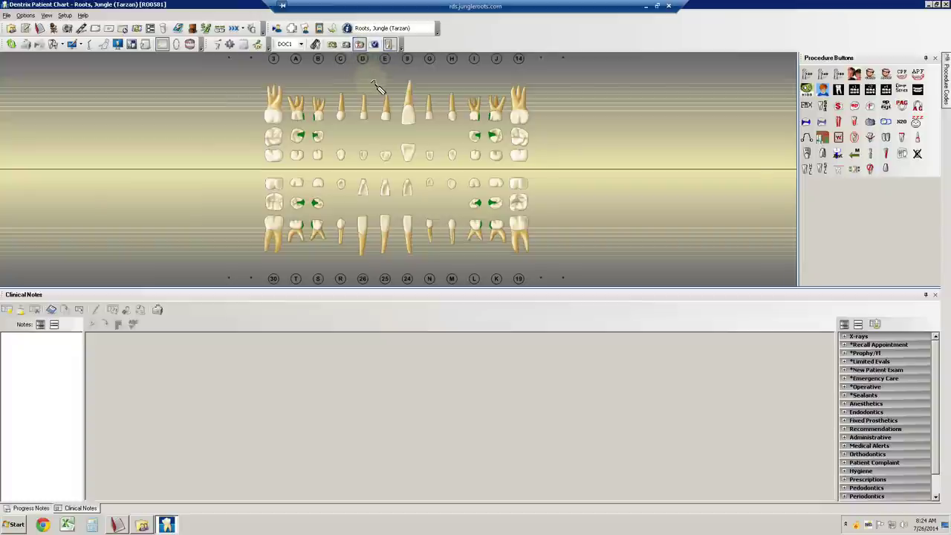
pyautogui.click(275, 138)
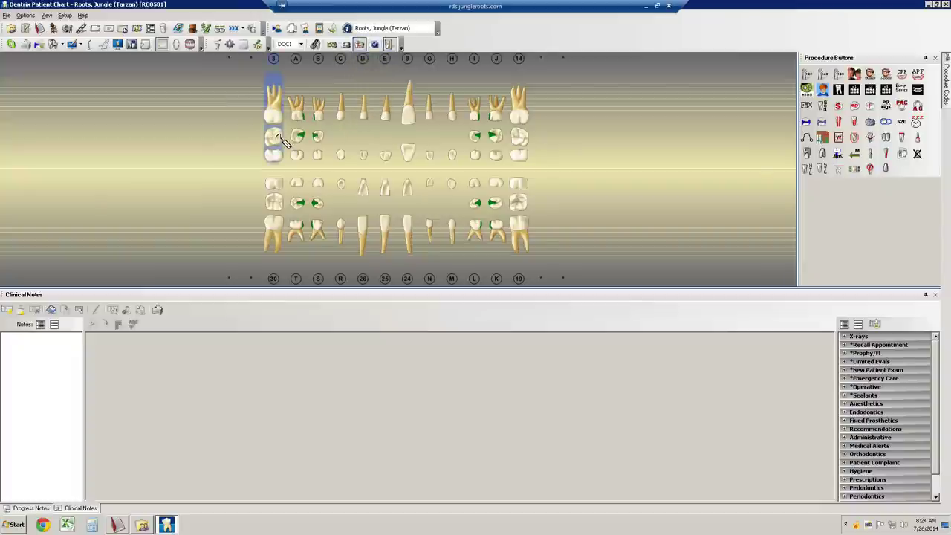
pyautogui.click(520, 138)
pyautogui.click(523, 203)
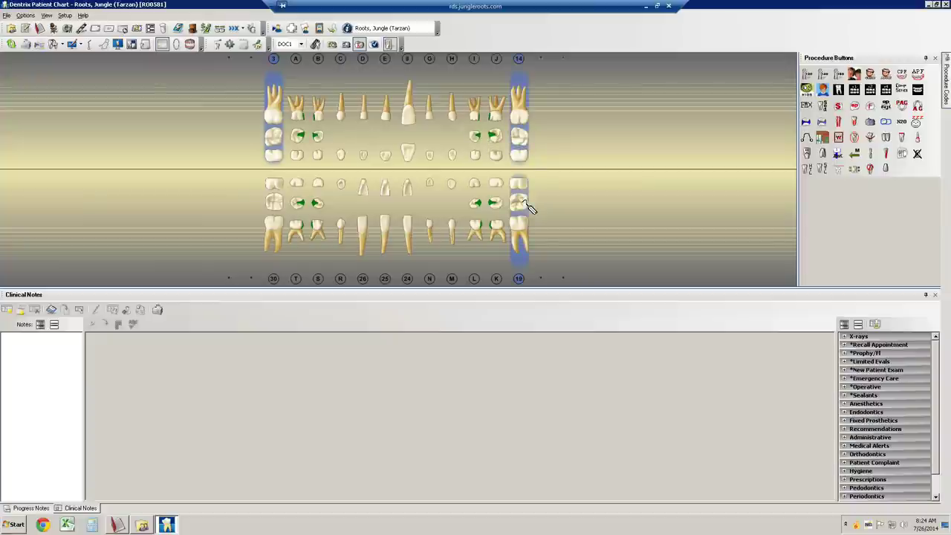
pyautogui.click(275, 203)
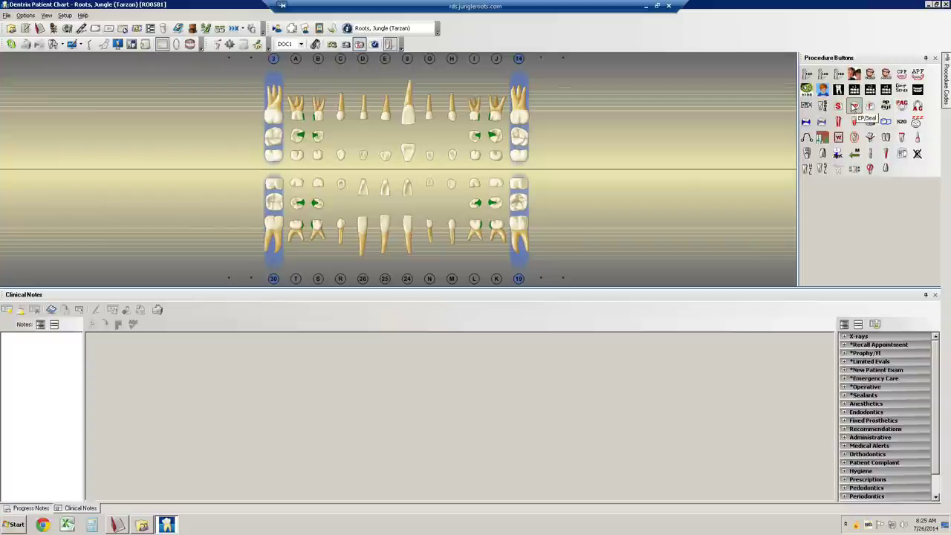
pyautogui.click(854, 108)
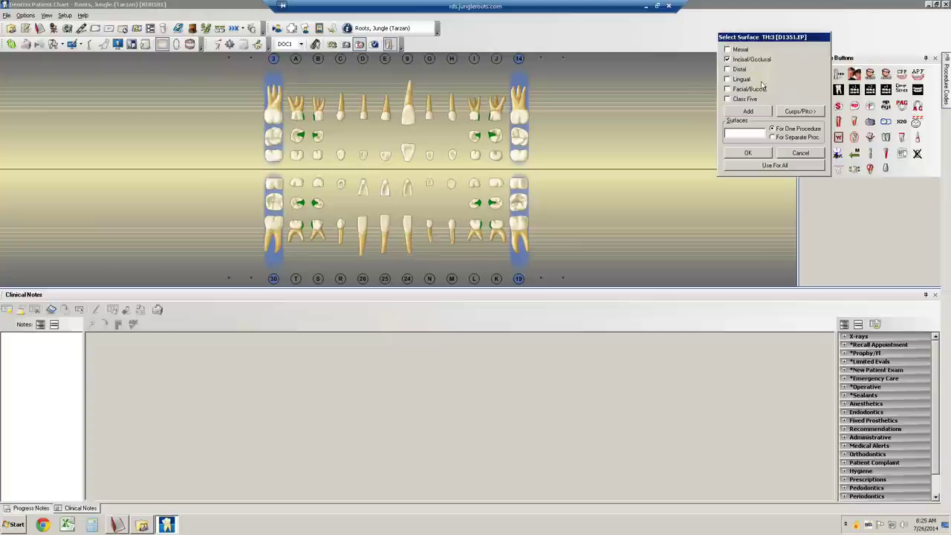
pyautogui.click(773, 166)
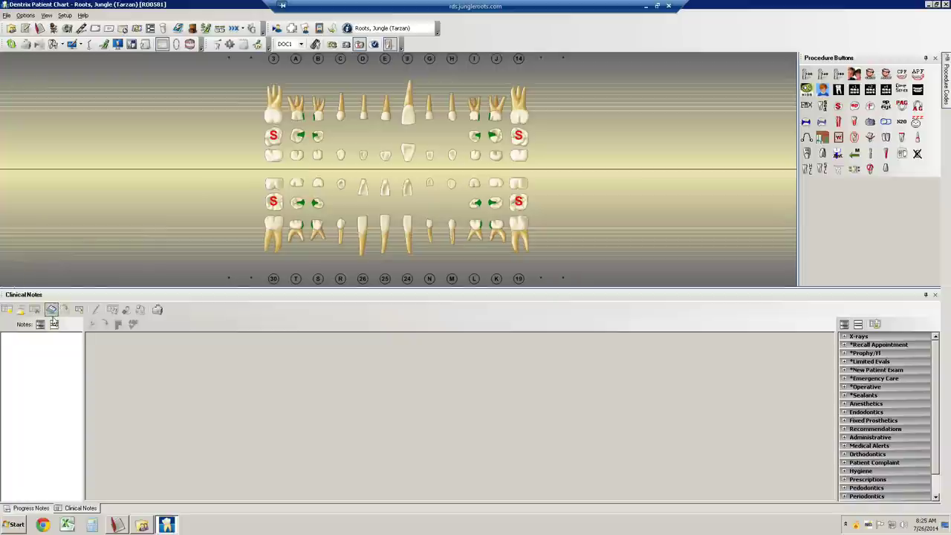
pyautogui.click(33, 508)
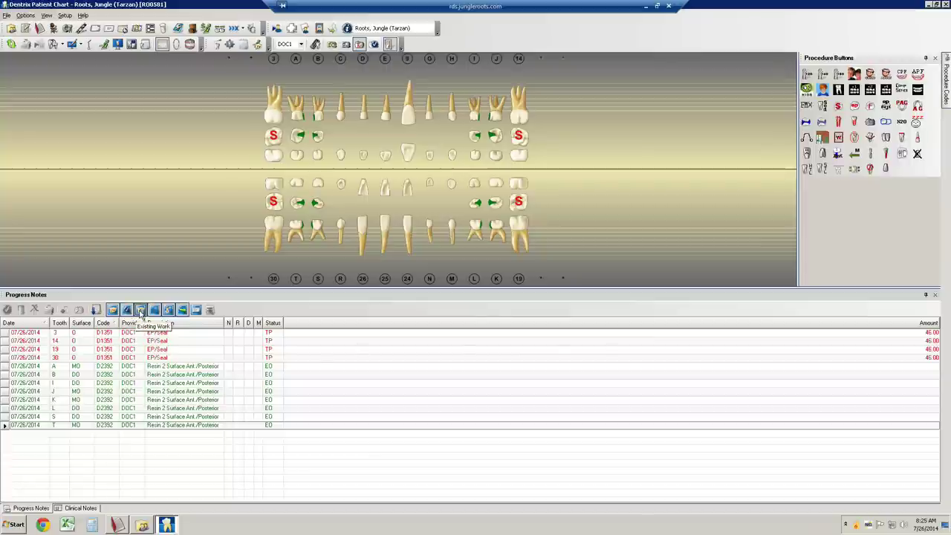
# Filter out existing work so Progress Notes list only the four planned sealants
pyautogui.click(141, 312)
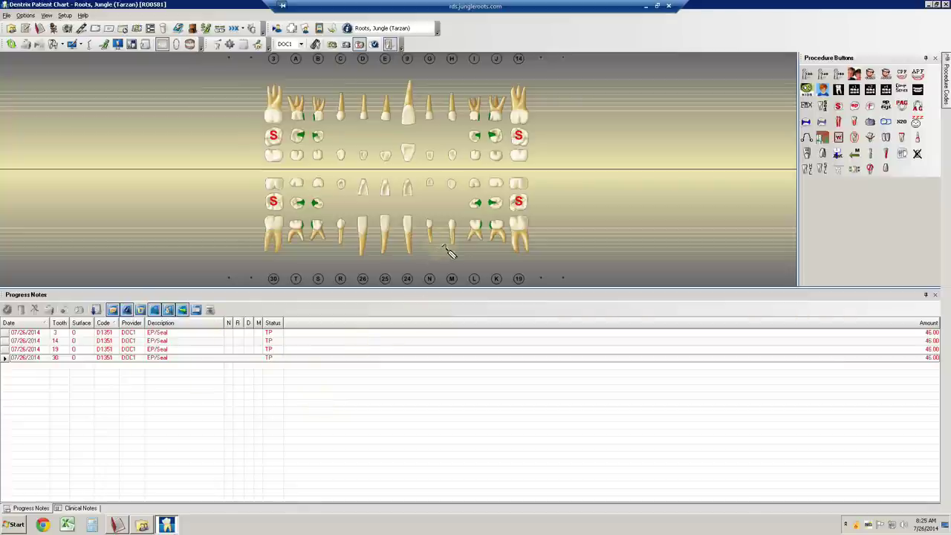
# Plan D2332 distal-lingual-facial resin fillings on primary teeth C and H
pyautogui.click(342, 117)
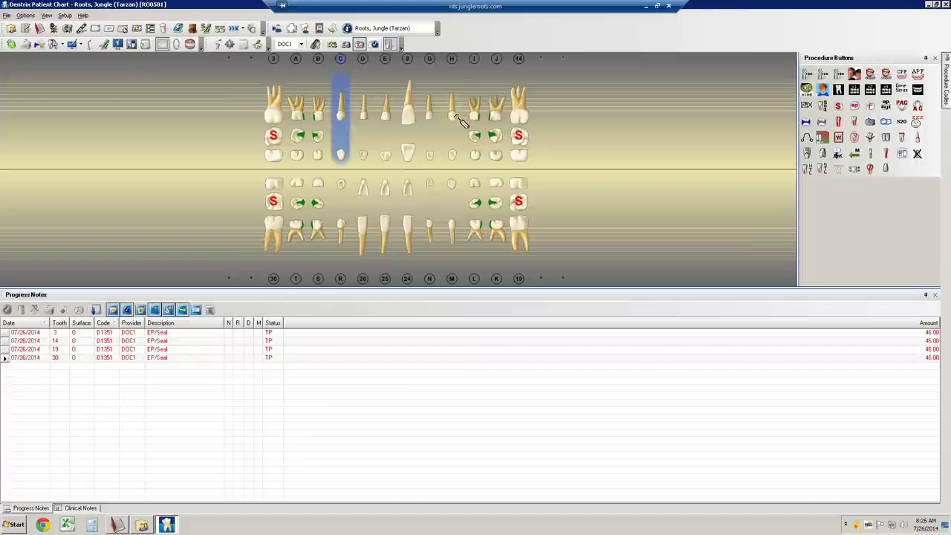
pyautogui.click(454, 115)
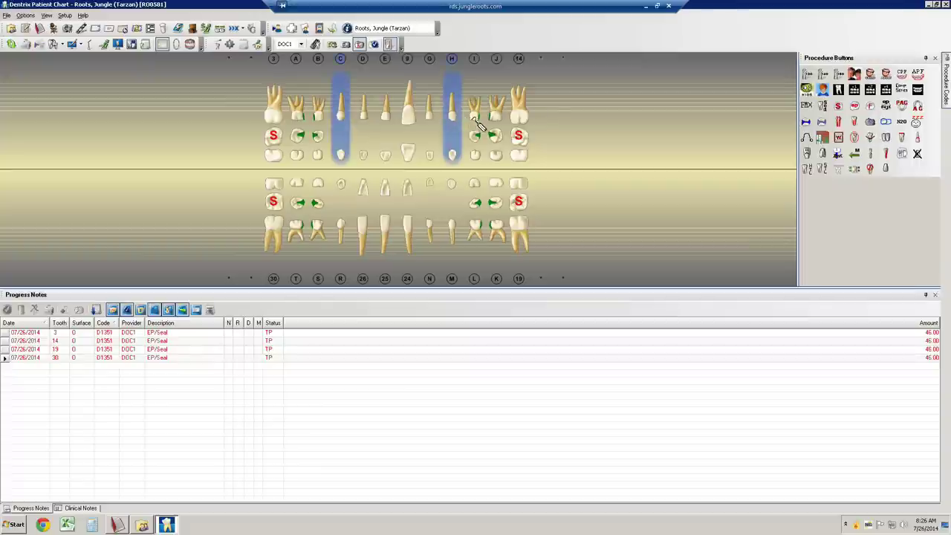
pyautogui.click(823, 121)
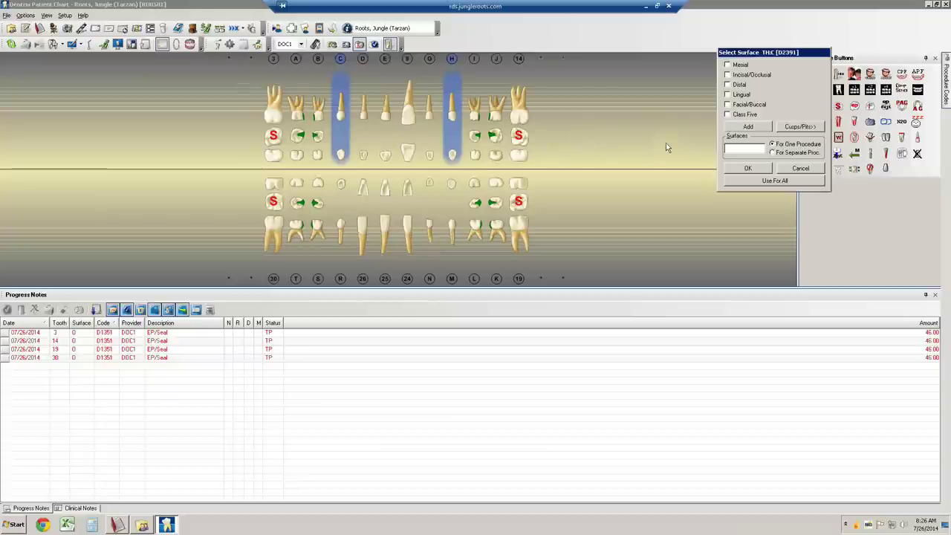
pyautogui.click(741, 85)
pyautogui.click(743, 104)
pyautogui.click(751, 182)
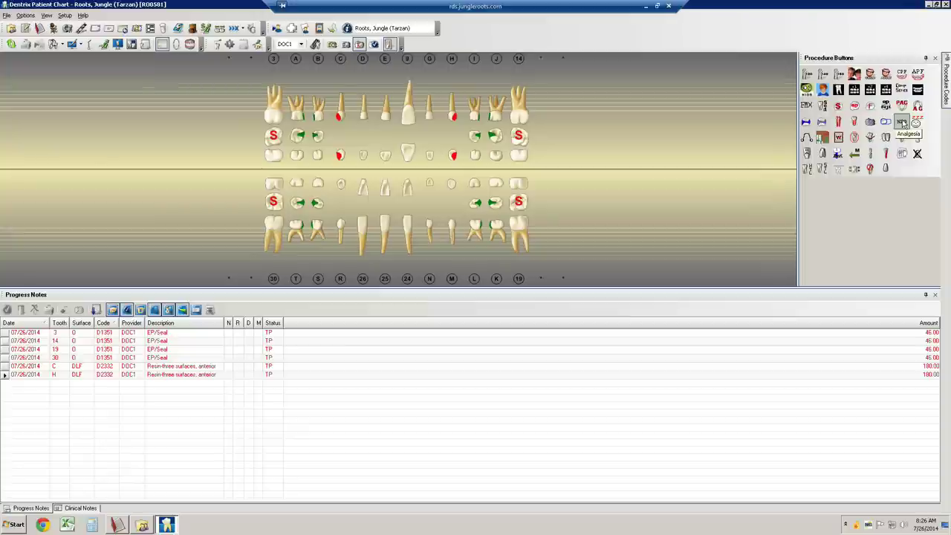
# Post two D9230 Analgesia entries to the treatment plan
pyautogui.click(902, 123)
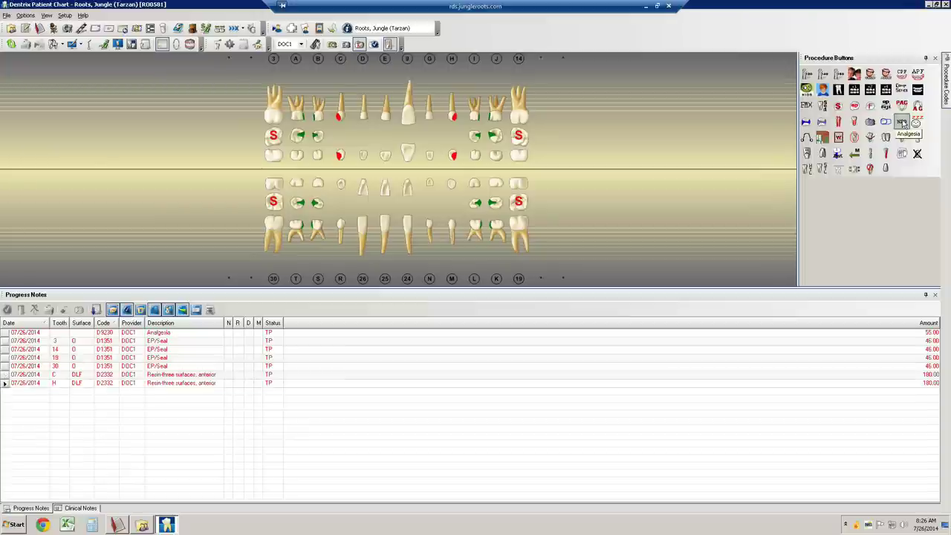
pyautogui.click(902, 122)
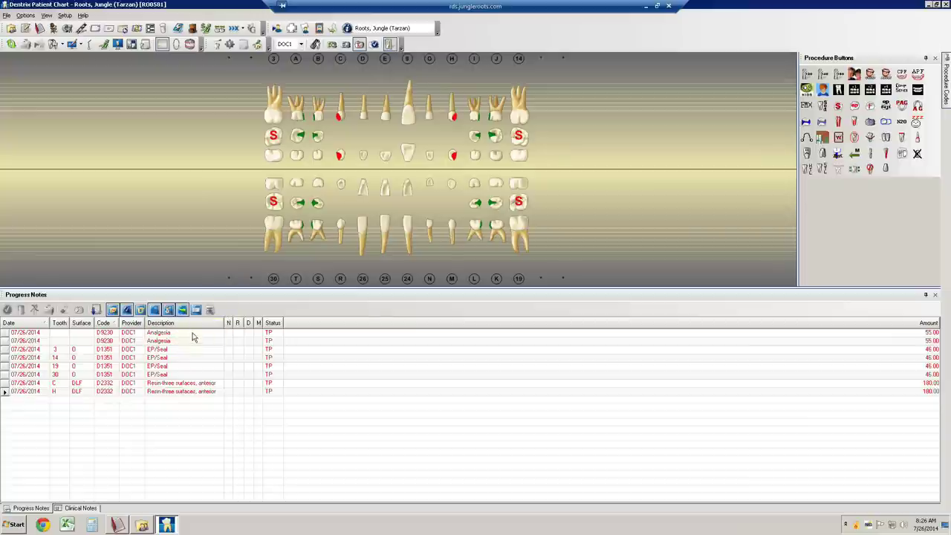
pyautogui.doubleClick(192, 333)
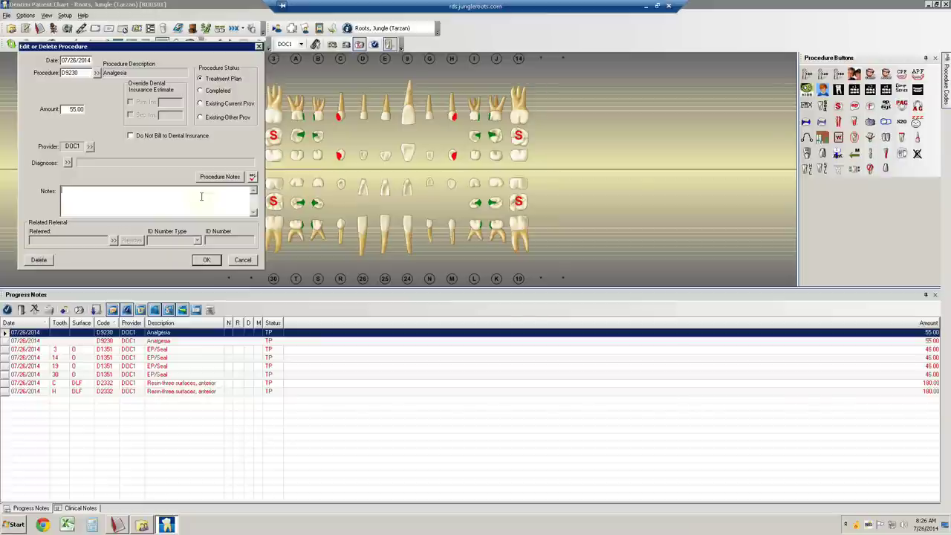
# Attach the note 'rt side first, 1/3/1' to the first Analgesia entry
pyautogui.write('Ptside')
pyautogui.write(' f')
pyautogui.write('irst')
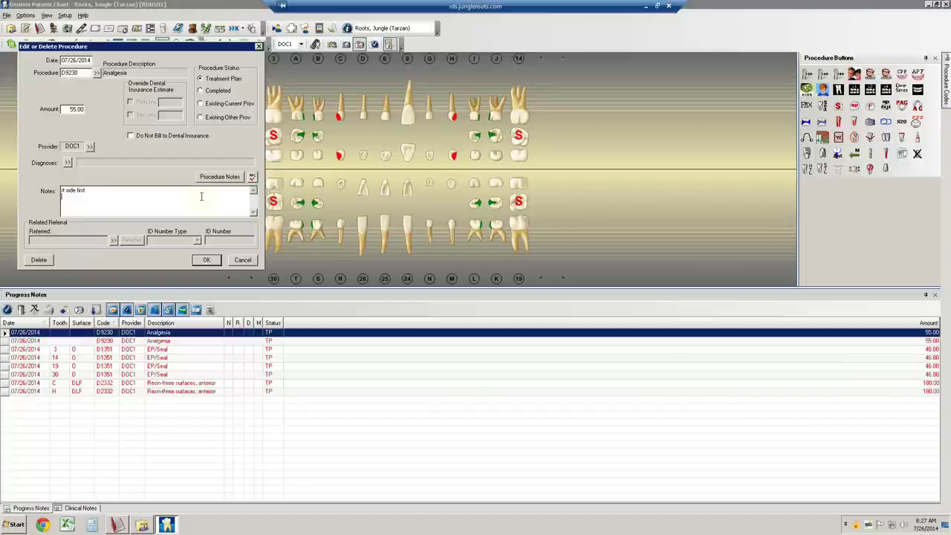
pyautogui.write('t 1')
pyautogui.write('/3')
pyautogui.write('/1')
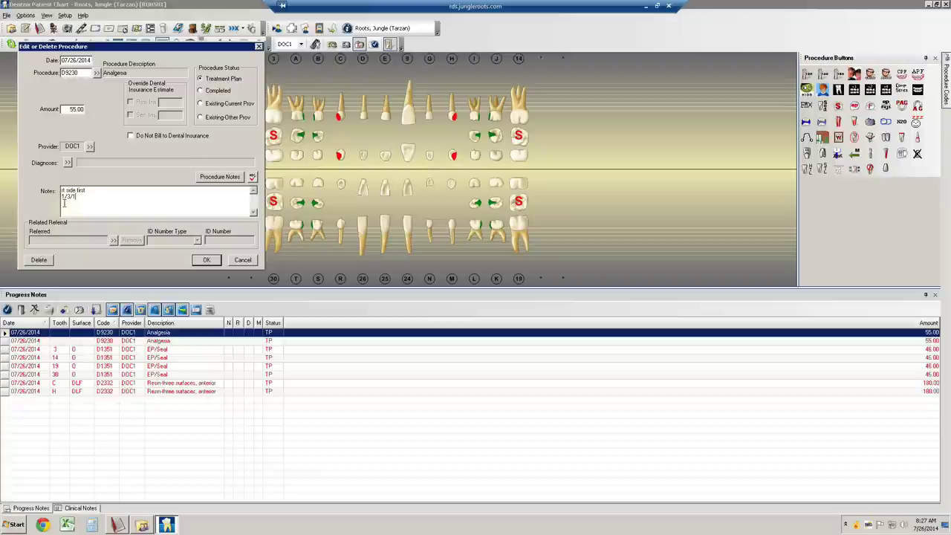
pyautogui.write('1')
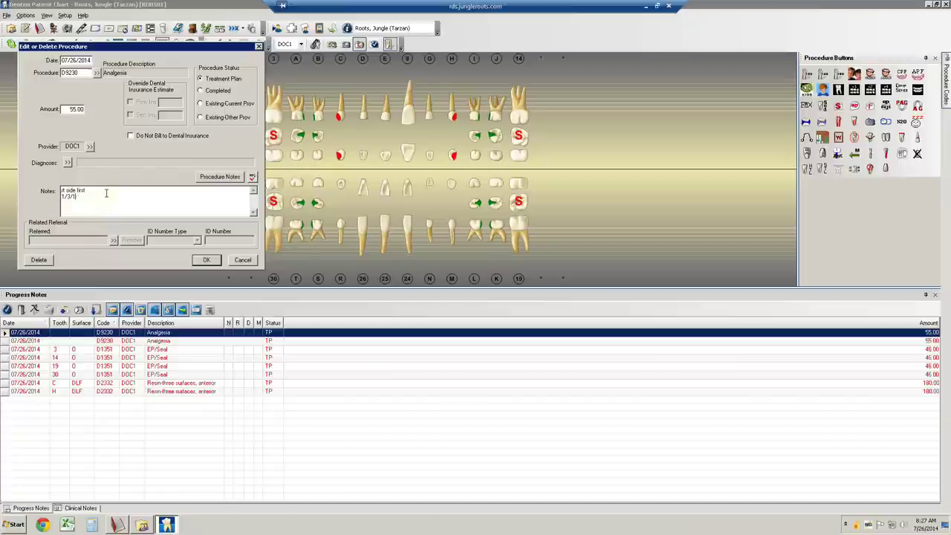
pyautogui.click(206, 260)
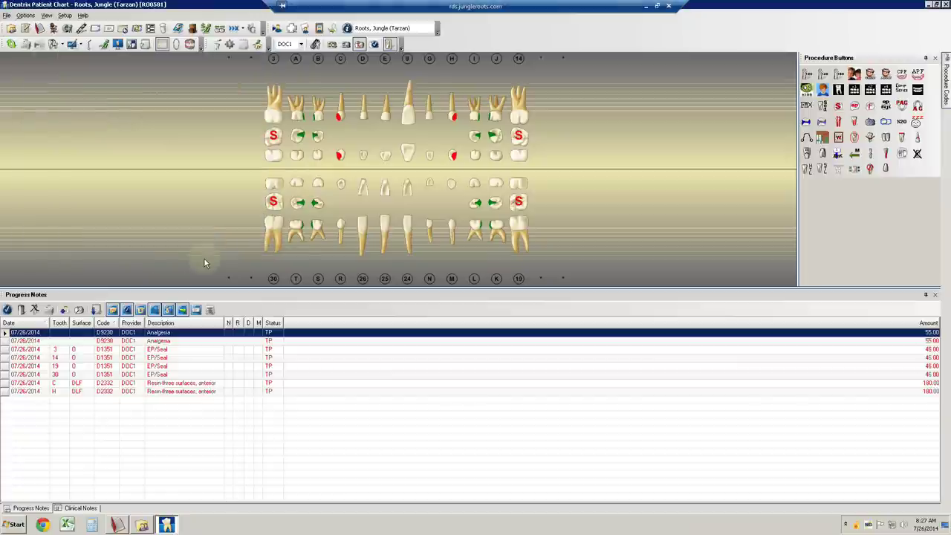
pyautogui.click(200, 342)
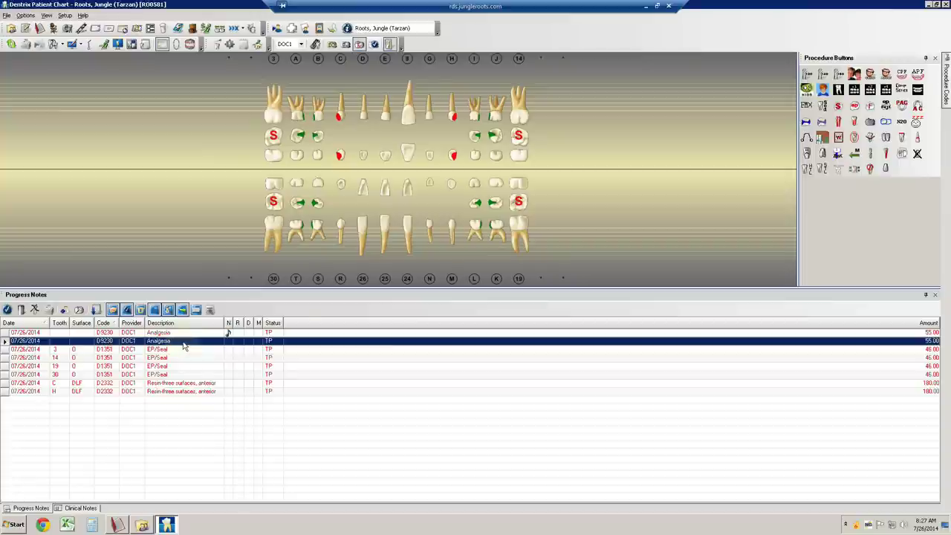
pyautogui.doubleClick(183, 344)
# Note 'left side second' / '1/3/1' on the second Analgesia, then select primary tooth L
pyautogui.click(182, 206)
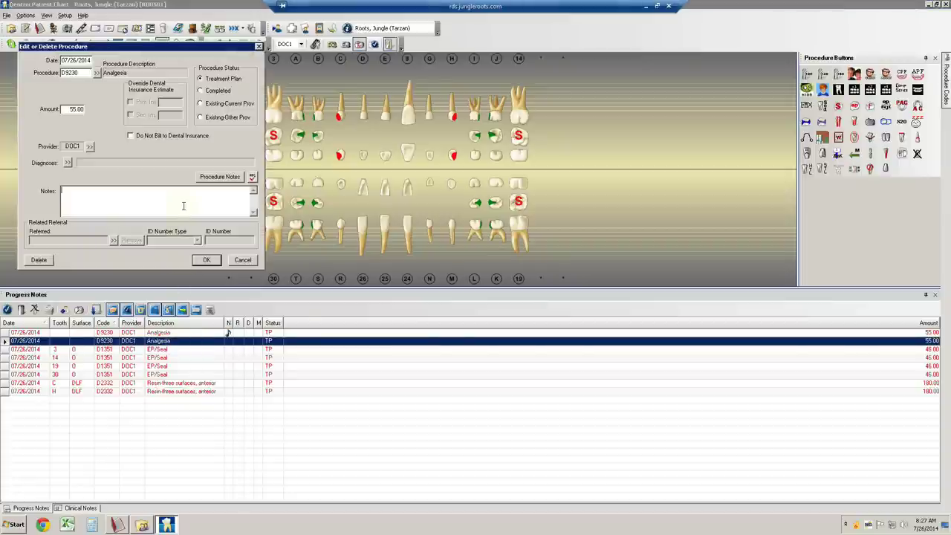
pyautogui.write('left')
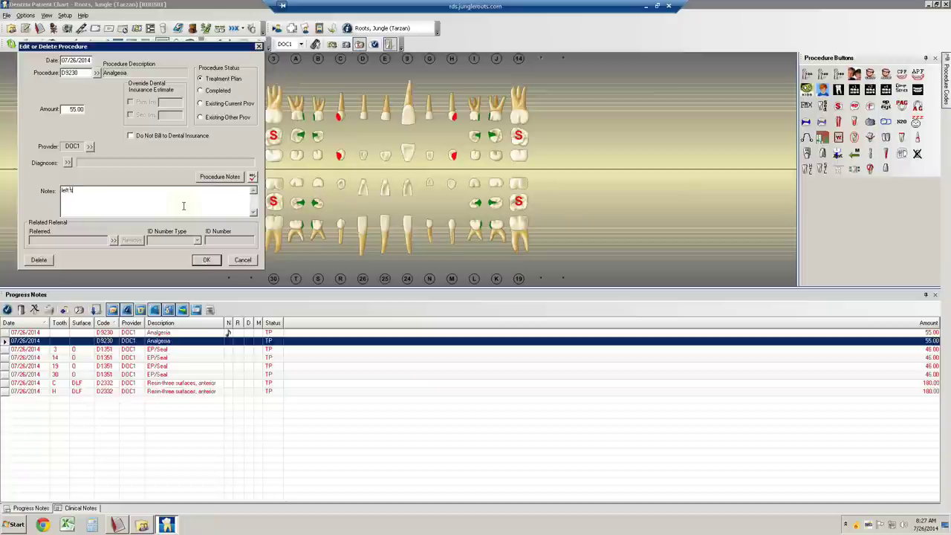
pyautogui.write(' side second')
pyautogui.press('Return')
pyautogui.write('1/3')
pyautogui.write('/1')
pyautogui.click(199, 257)
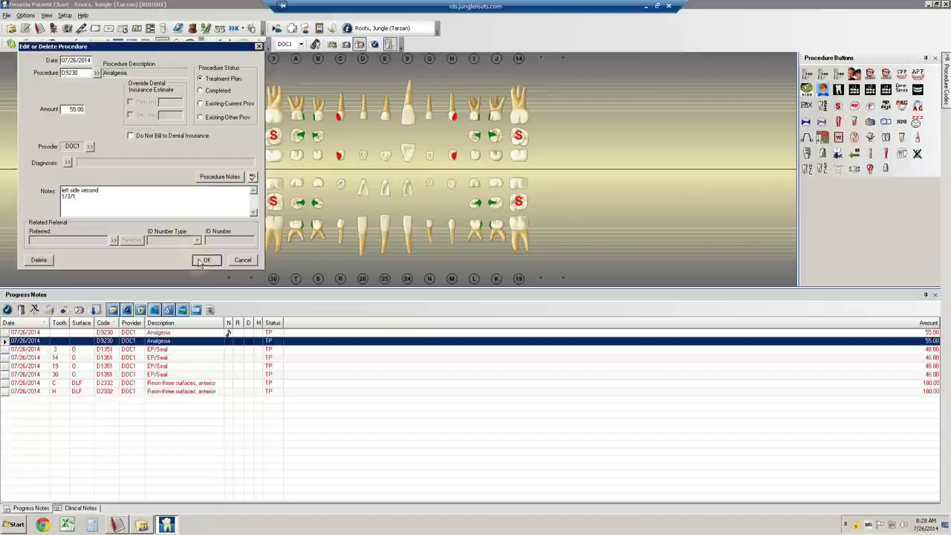
pyautogui.click(199, 366)
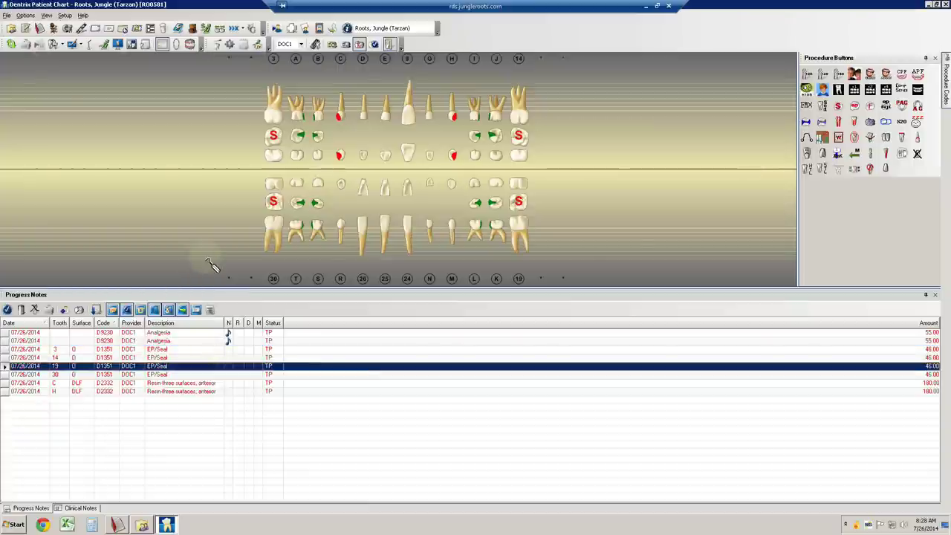
pyautogui.click(477, 203)
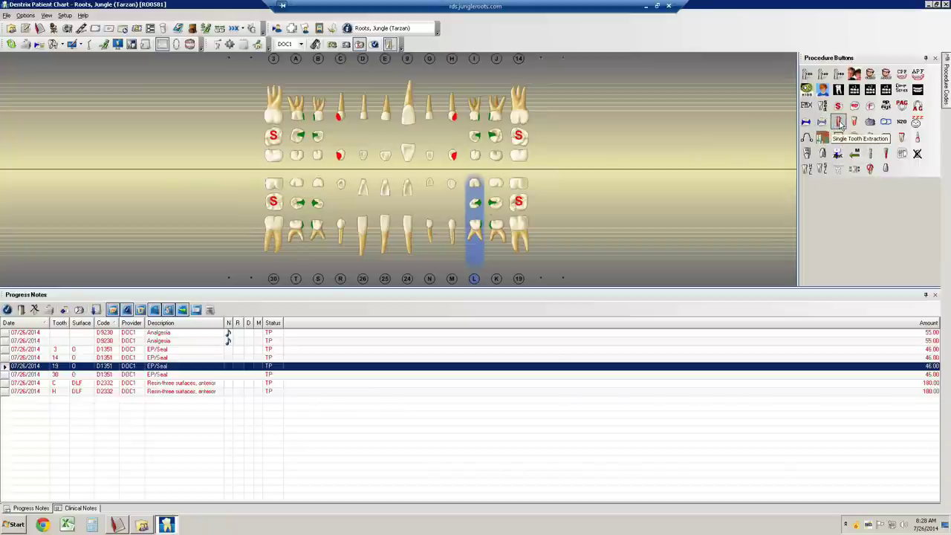
# Plan an extraction of primary tooth L and a fixed unilateral space maintainer on K
pyautogui.click(839, 122)
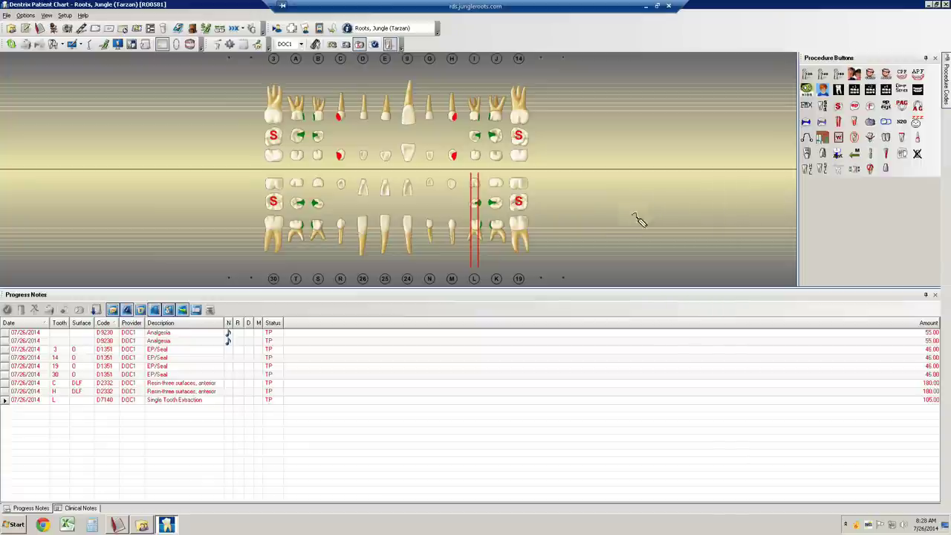
pyautogui.click(502, 236)
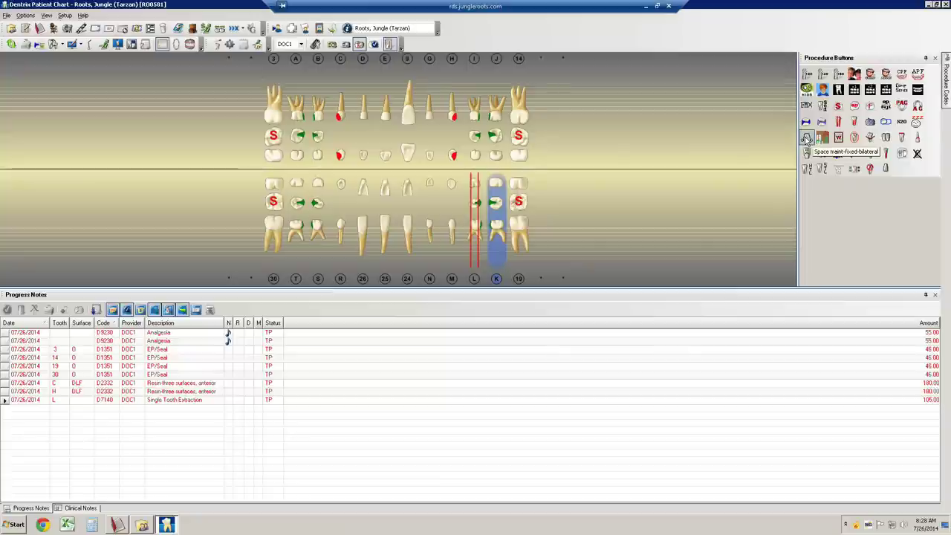
pyautogui.click(886, 122)
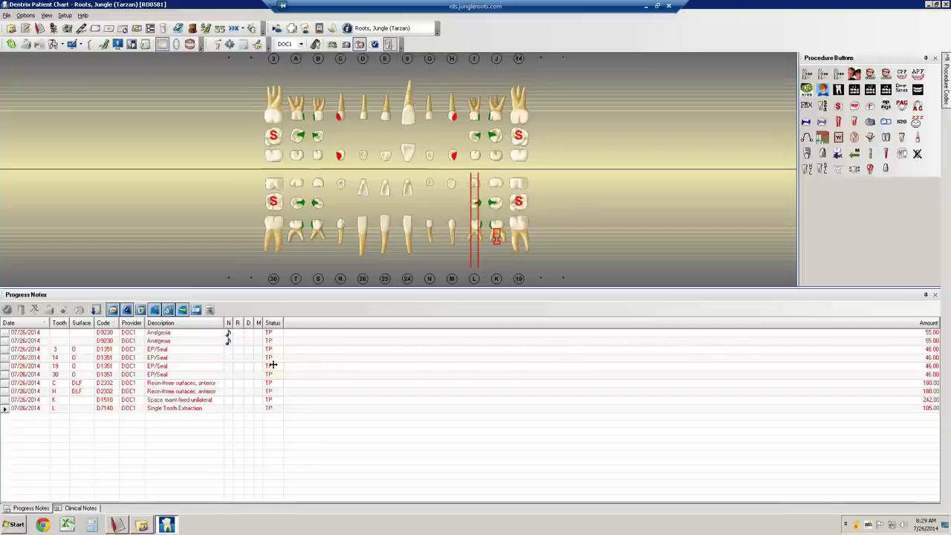
pyautogui.doubleClick(211, 333)
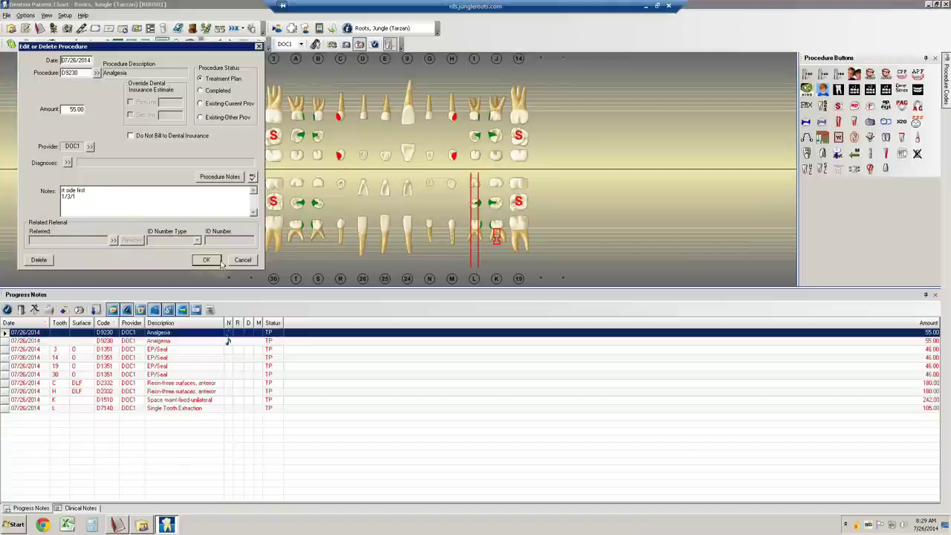
pyautogui.click(238, 264)
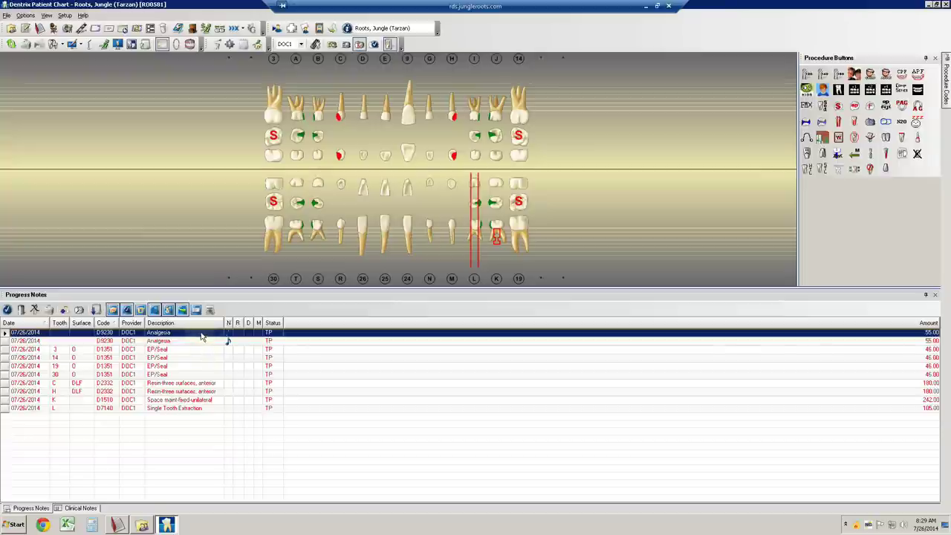
# Multi-select the first Analgesia, the 14 and 19 sealants, H resin and L extraction
pyautogui.click(203, 349)
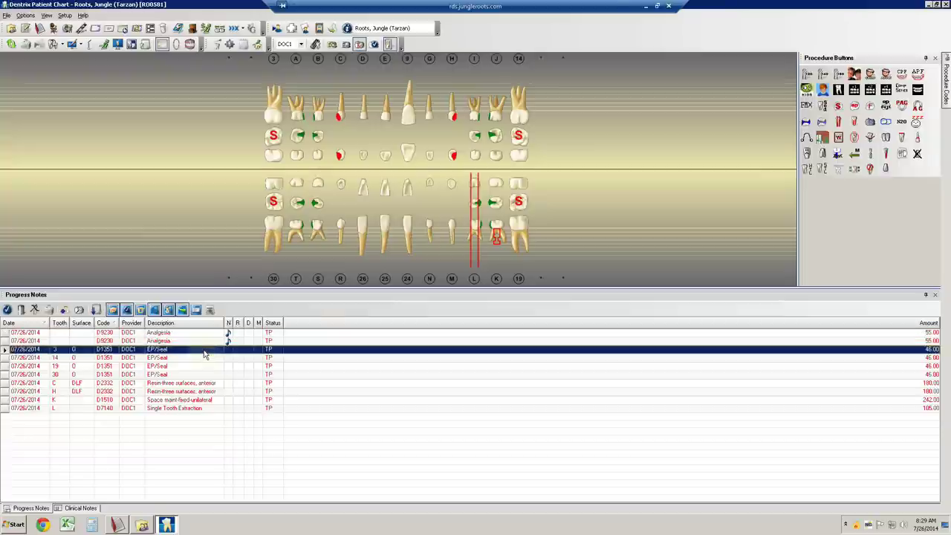
pyautogui.click(203, 334)
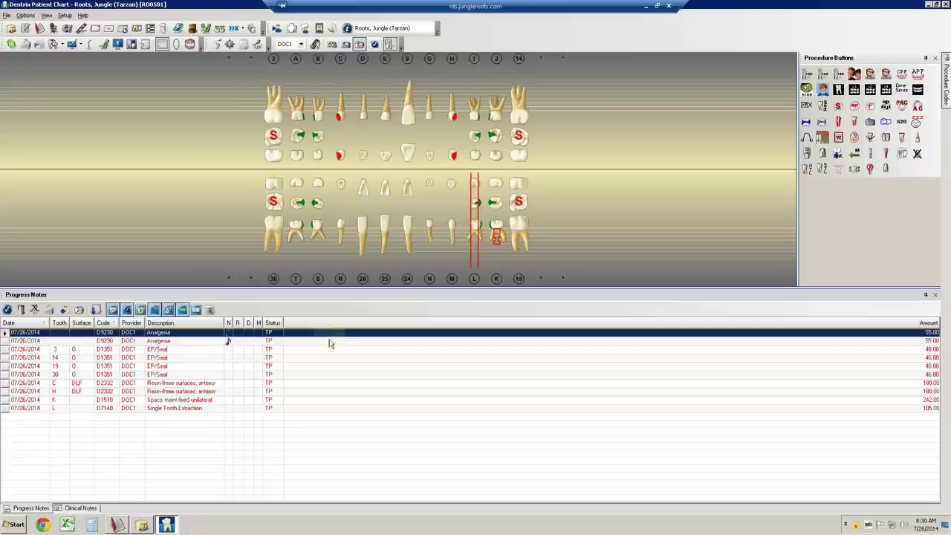
pyautogui.moveTo(330, 335); pyautogui.dragTo(335, 417)
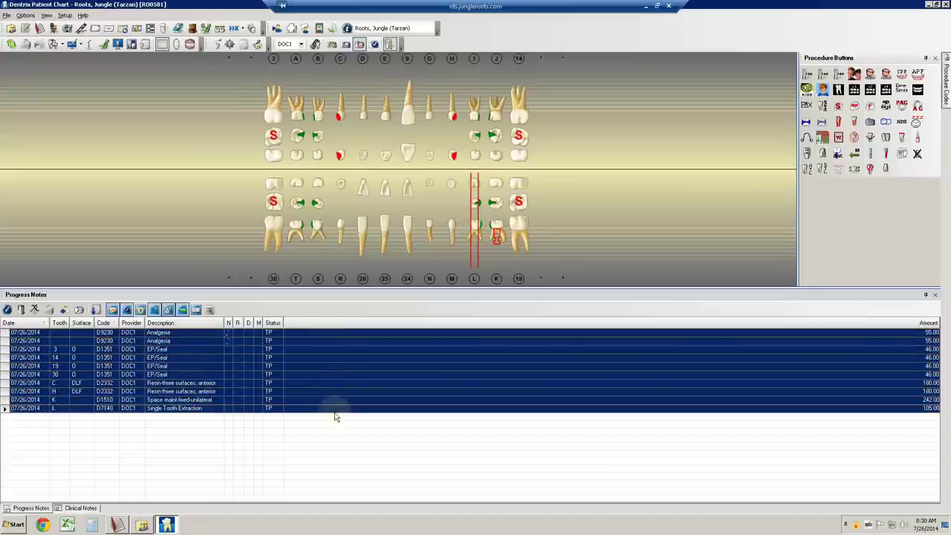
pyautogui.moveTo(334, 418); pyautogui.dragTo(342, 339)
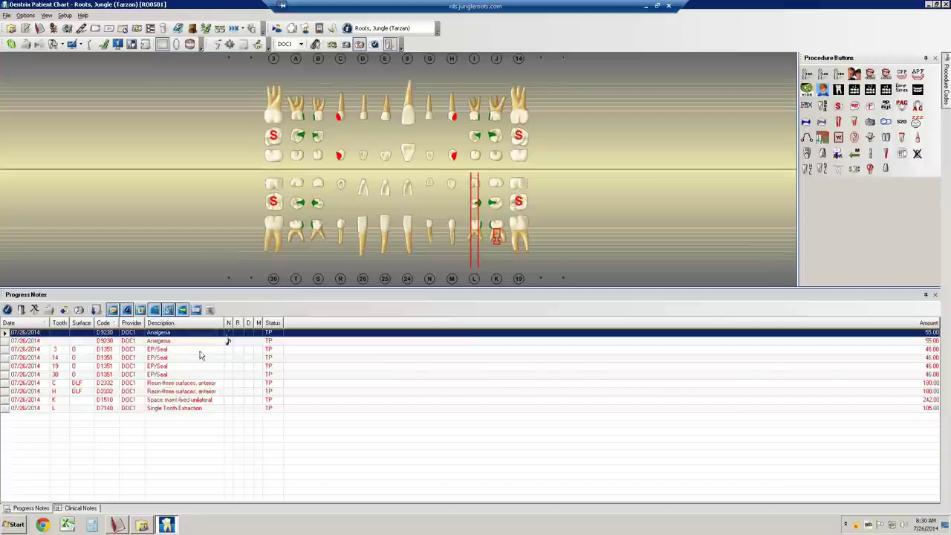
pyautogui.keyDown('ctrl'); pyautogui.click(198, 358); pyautogui.keyUp('ctrl')
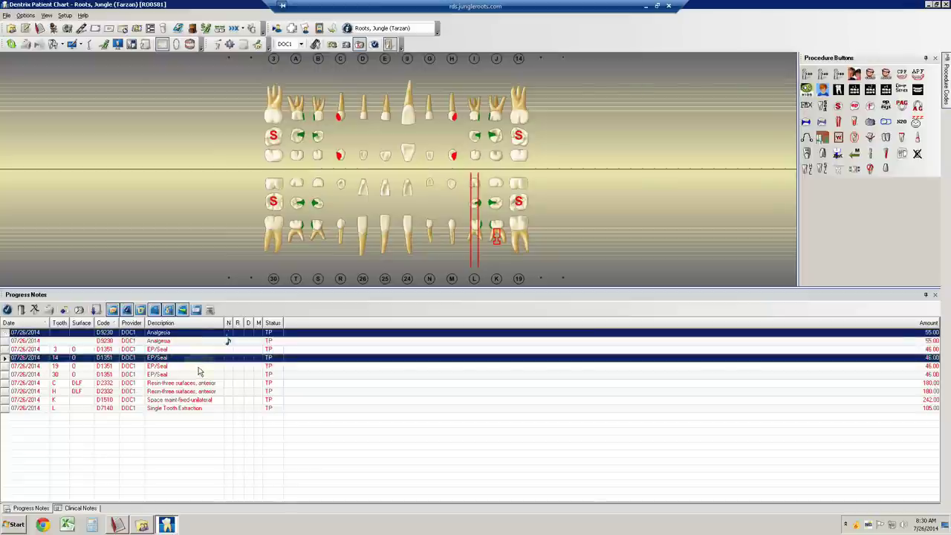
pyautogui.keyDown('ctrl'); pyautogui.click(197, 366); pyautogui.keyUp('ctrl')
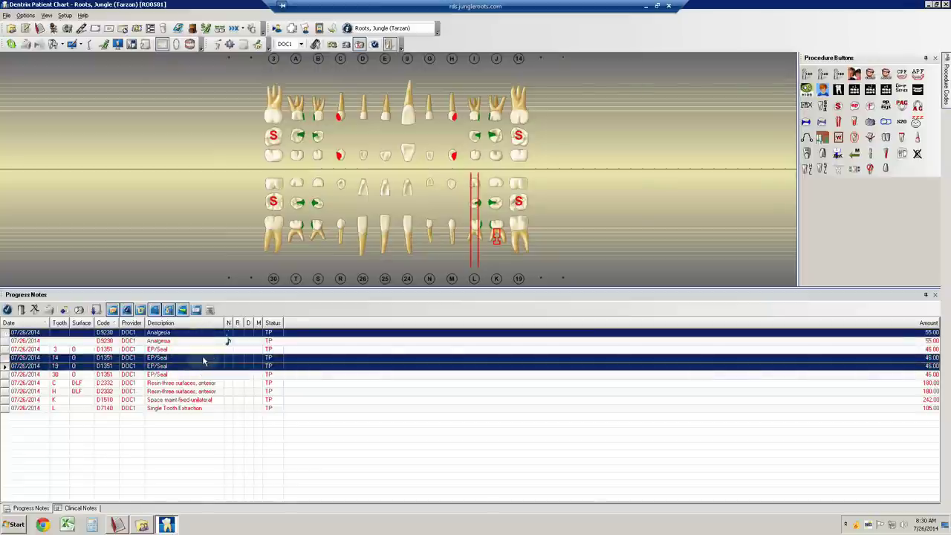
pyautogui.keyDown('ctrl'); pyautogui.click(201, 391); pyautogui.keyUp('ctrl')
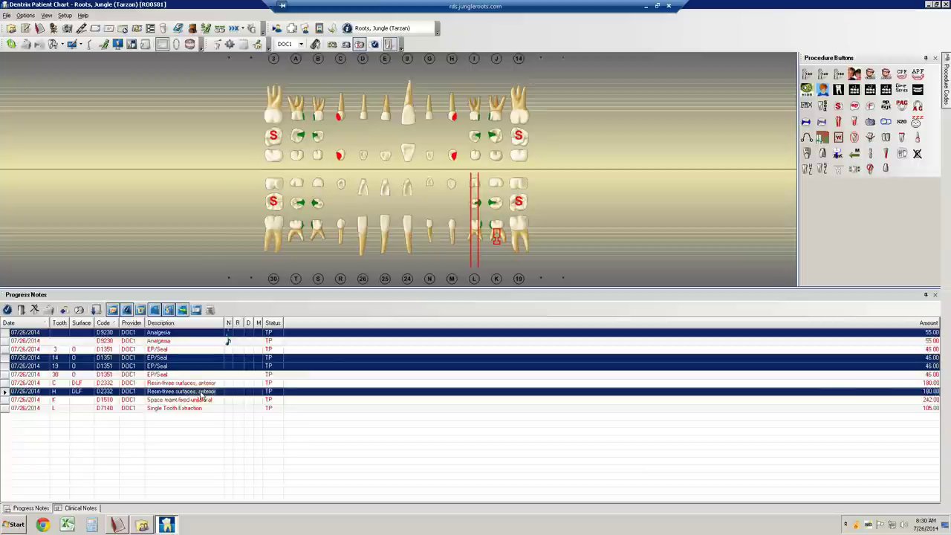
pyautogui.keyDown('ctrl'); pyautogui.click(198, 410); pyautogui.keyUp('ctrl')
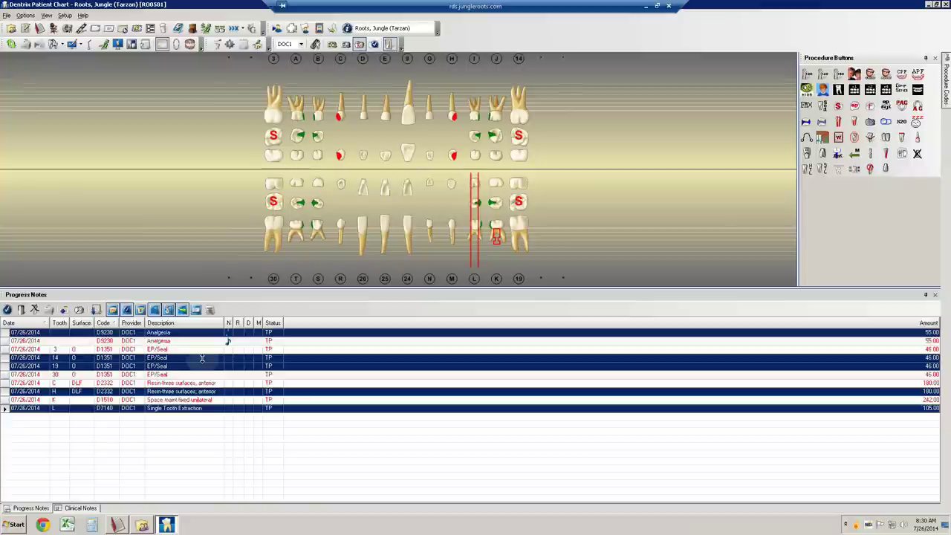
# Set the selected analgesia, 14/19 sealants, H resin and L extraction to Complete
pyautogui.rightClick(203, 359)
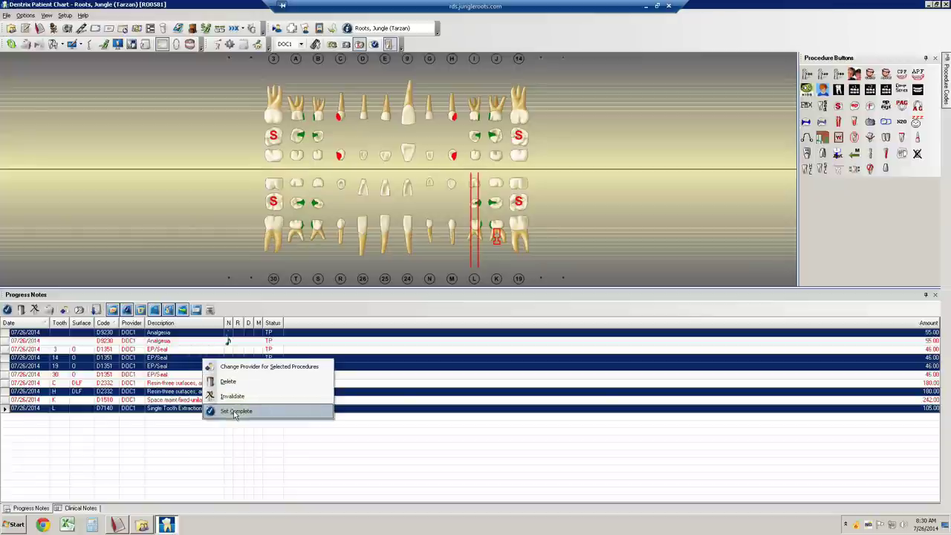
pyautogui.click(234, 412)
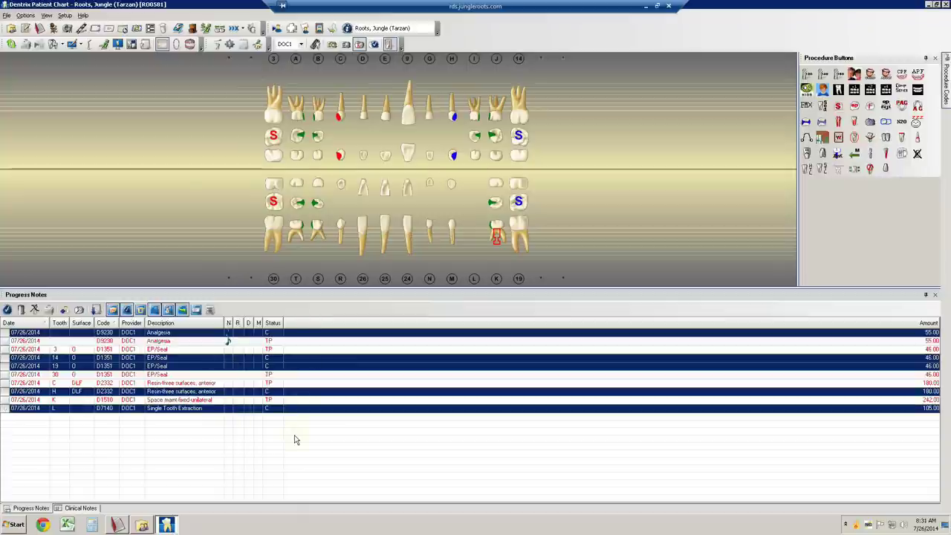
pyautogui.click(207, 349)
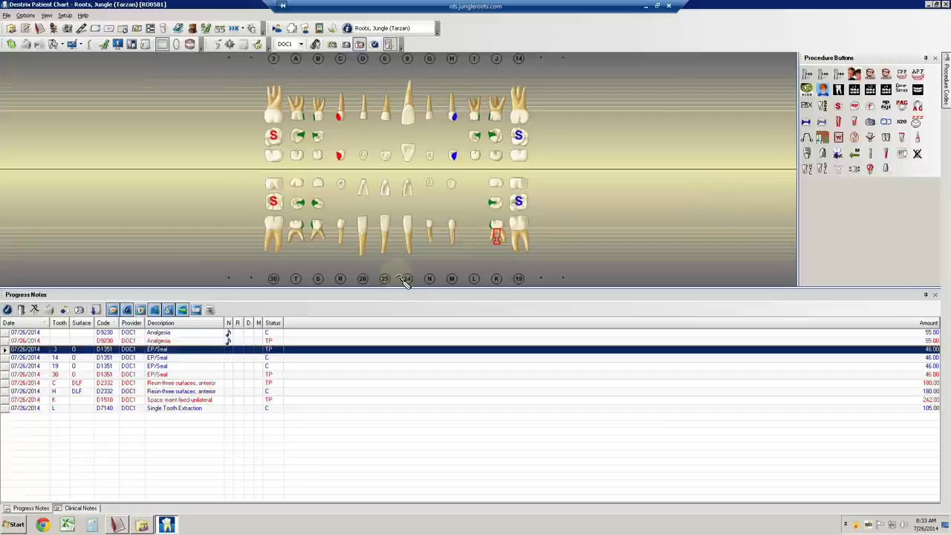
# Open the 7/26/2014 8:30 AM clinical note and request its deletion
pyautogui.click(94, 510)
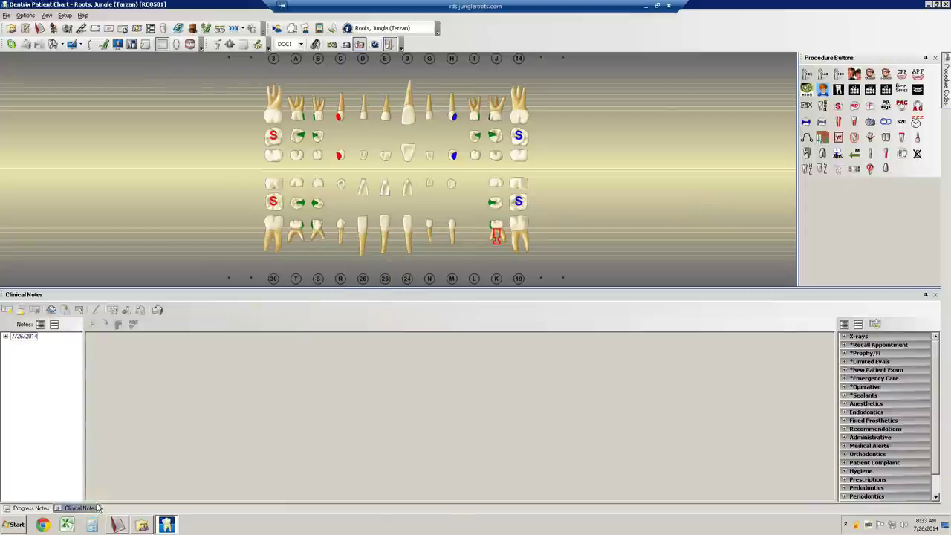
pyautogui.doubleClick(30, 337)
pyautogui.click(34, 345)
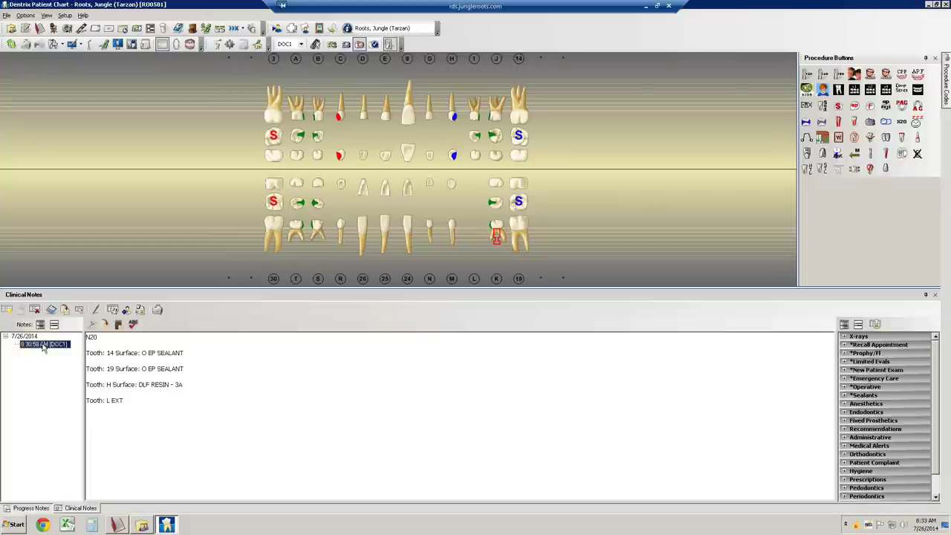
pyautogui.click(34, 309)
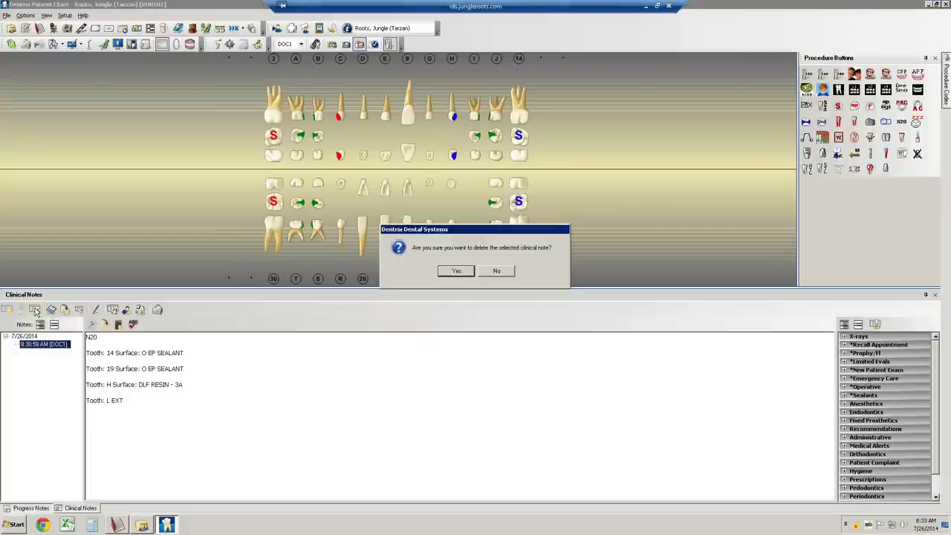
# Confirm deleting today's auto-generated clinical note
pyautogui.click(455, 272)
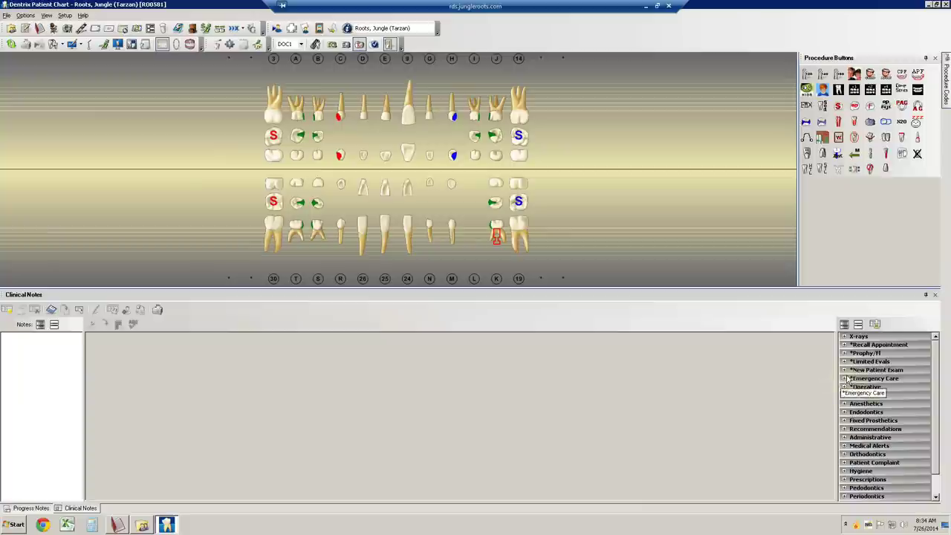
# Start a clinical note from the NP-Prelim template under *New Patient Exam
pyautogui.click(844, 371)
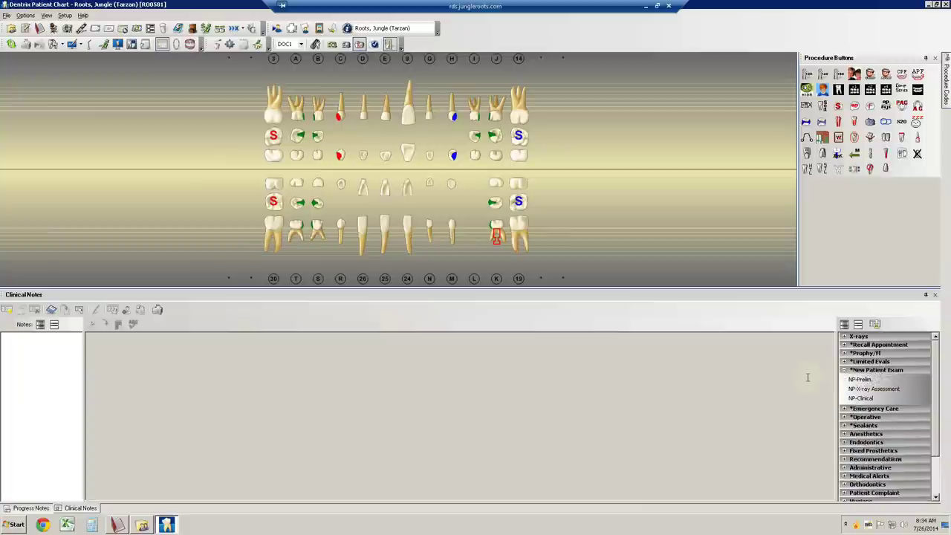
pyautogui.click(861, 380)
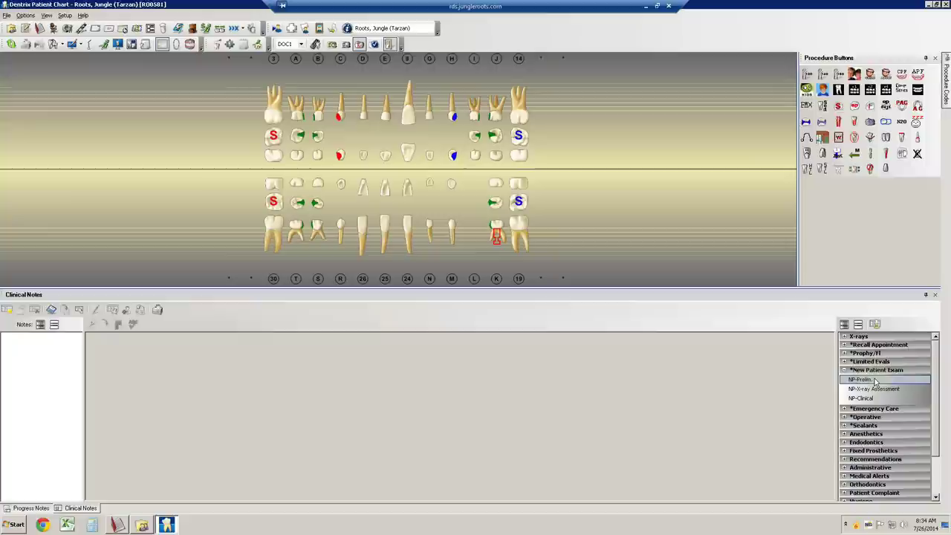
pyautogui.doubleClick(876, 381)
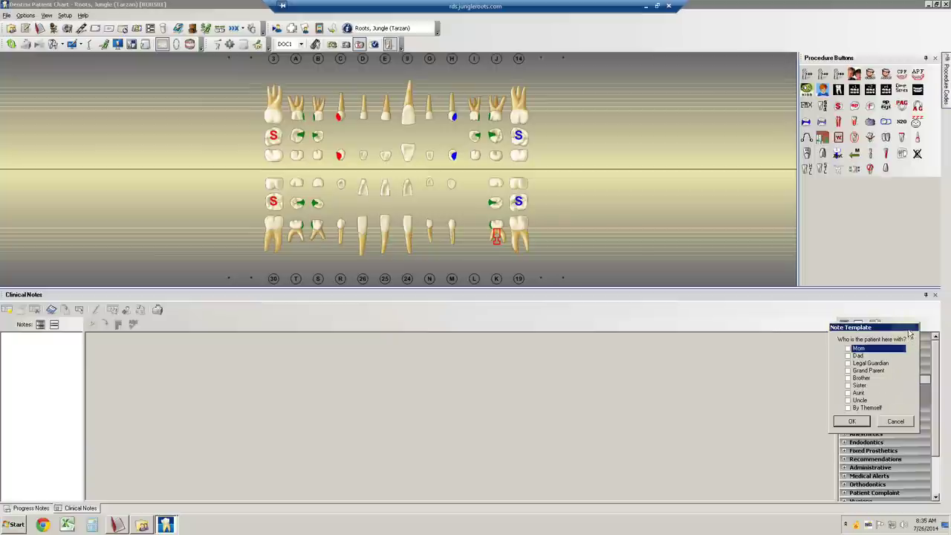
# Answer accompanied by Mom, last visit 6-12 months ago, and reasons: dental home, tooth pain, cavities
pyautogui.moveTo(910, 334); pyautogui.dragTo(563, 346)
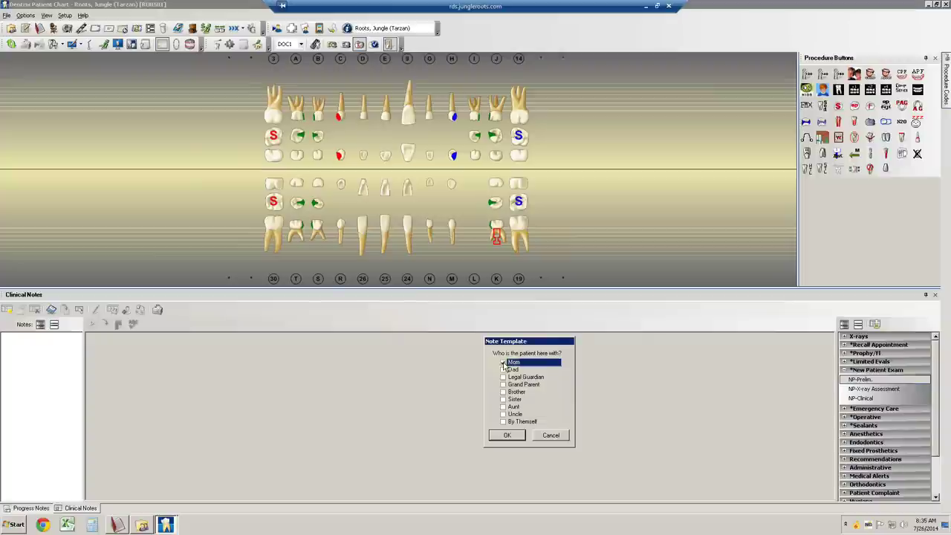
pyautogui.click(512, 435)
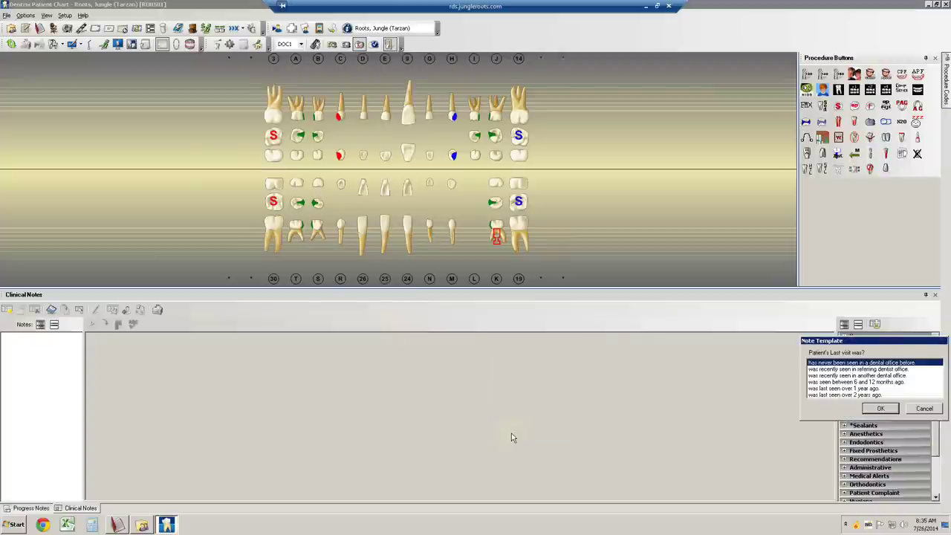
pyautogui.click(851, 382)
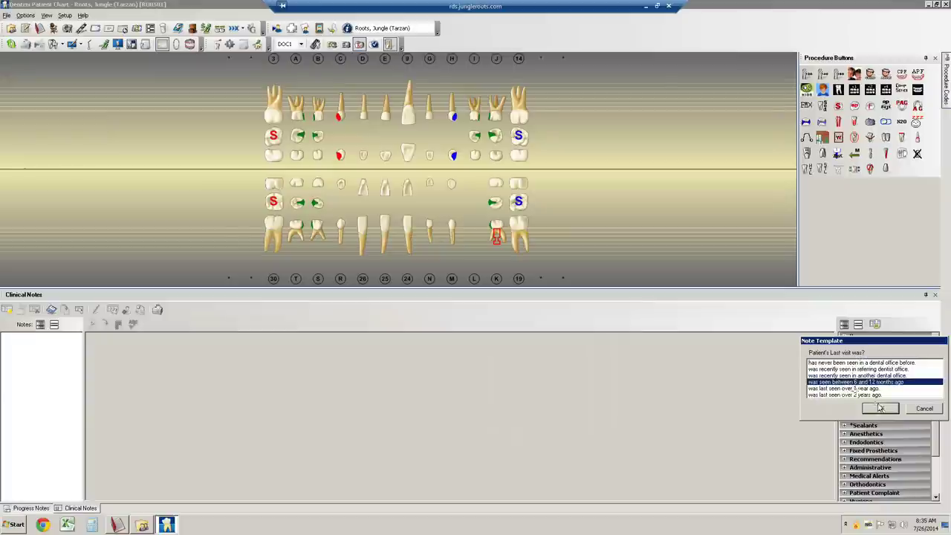
pyautogui.click(880, 407)
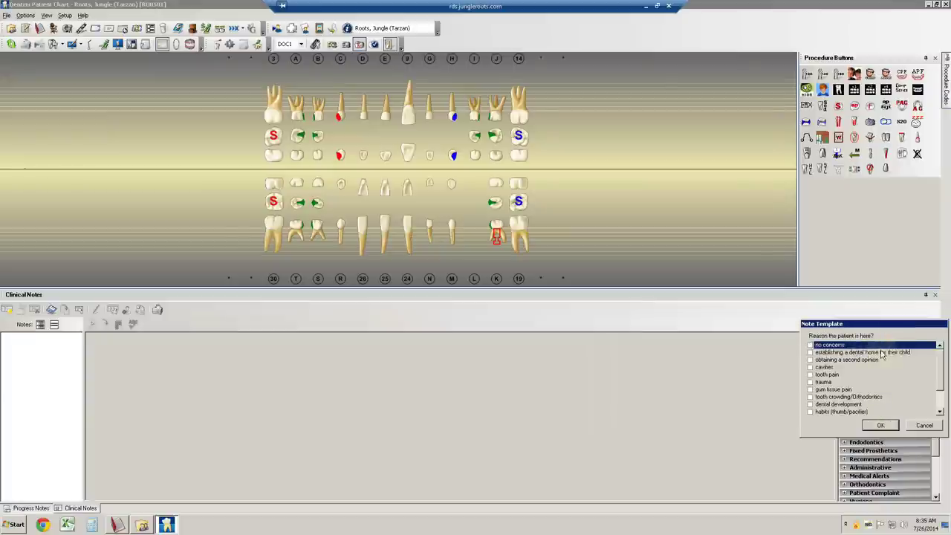
pyautogui.click(827, 353)
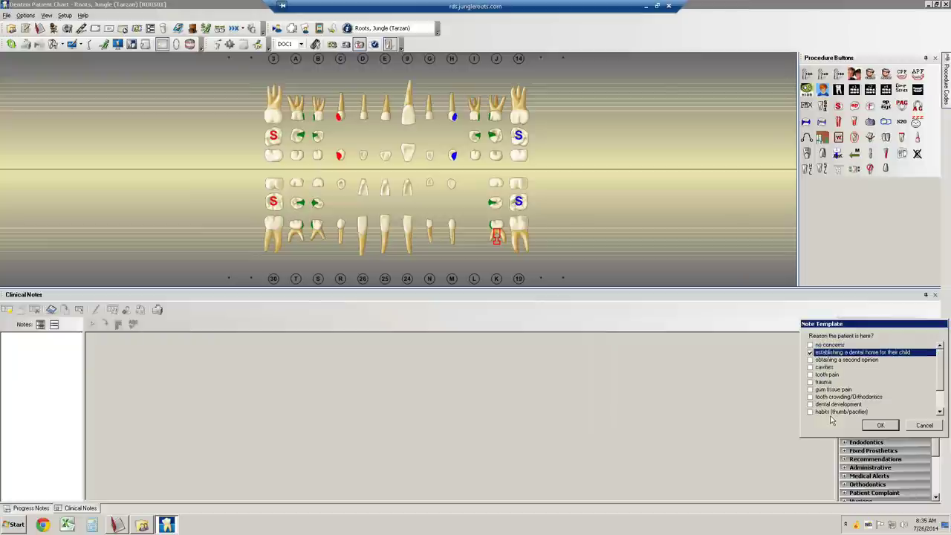
pyautogui.click(824, 374)
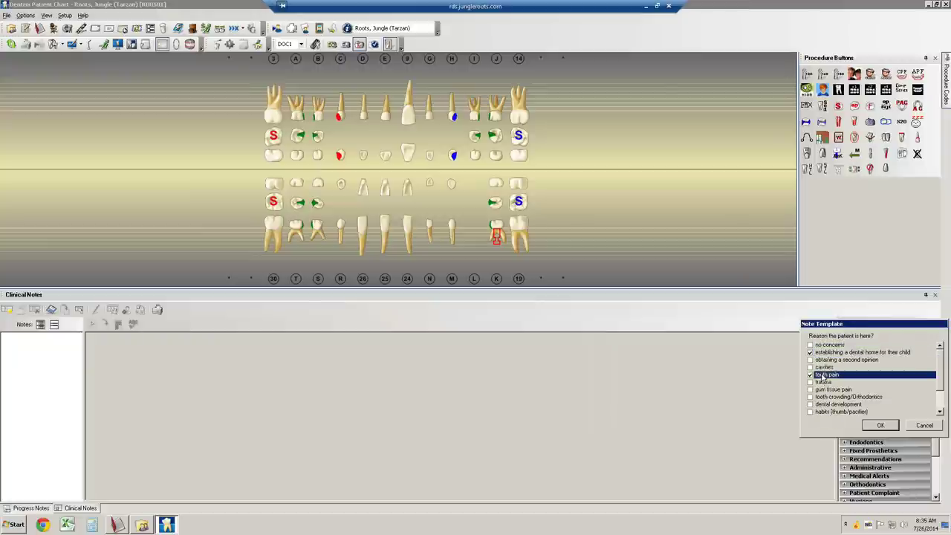
pyautogui.click(823, 367)
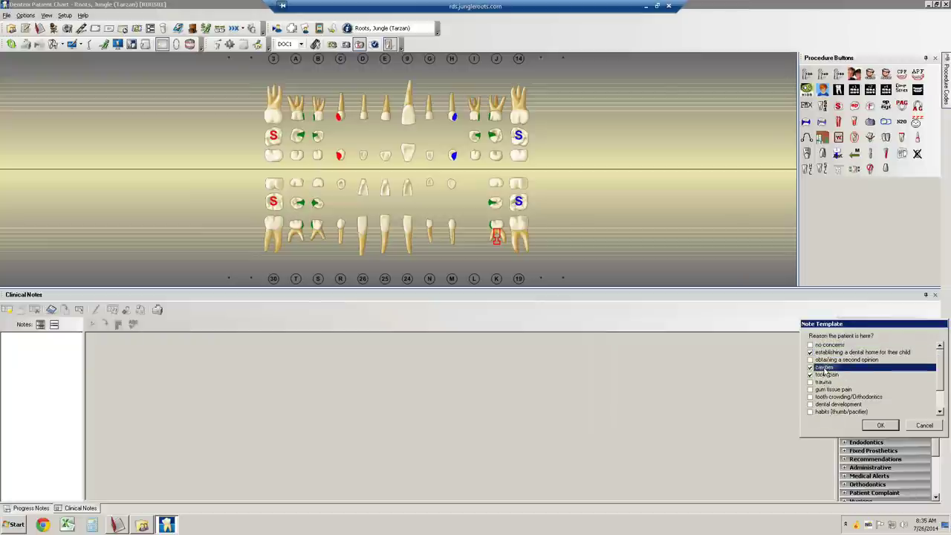
pyautogui.click(880, 425)
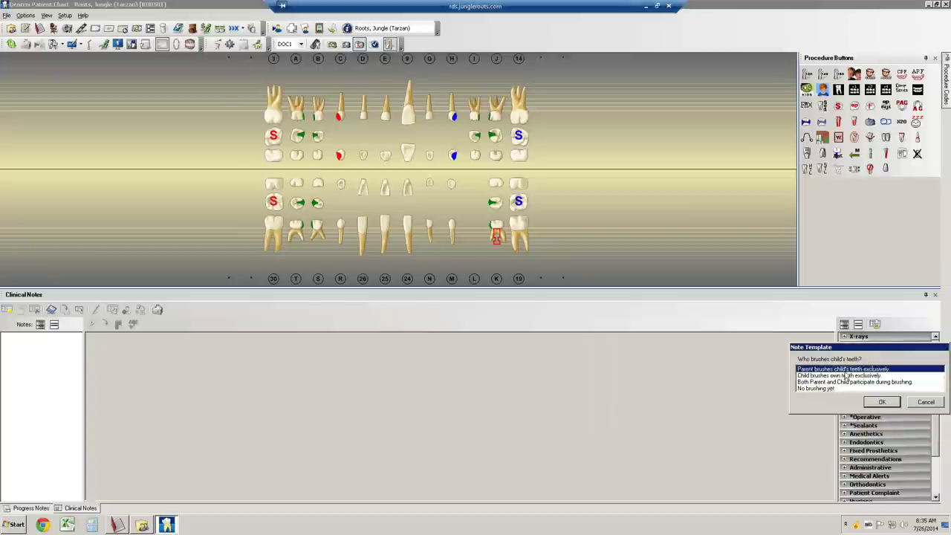
# Record home care: who brushes, brushing twice a day, flossing frequency, fluoridated toothpaste
pyautogui.click(881, 403)
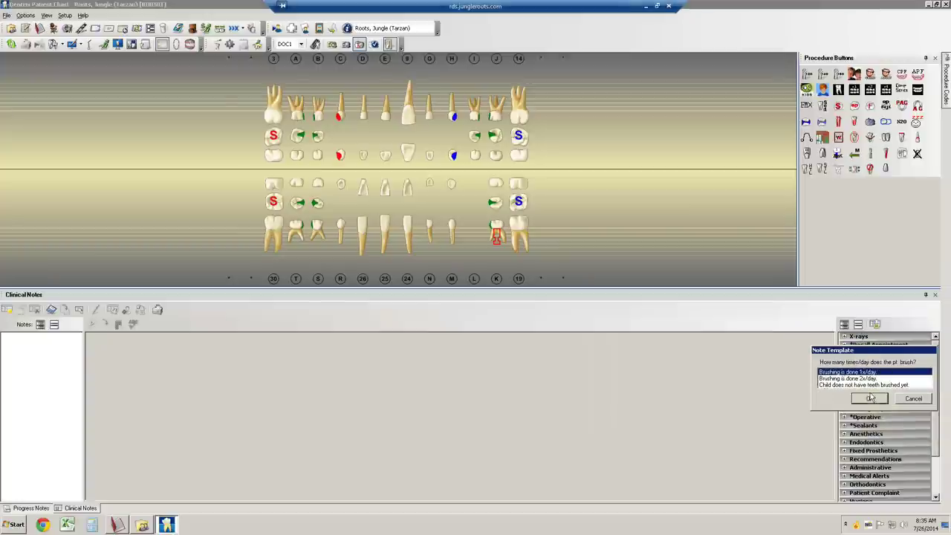
pyautogui.click(873, 379)
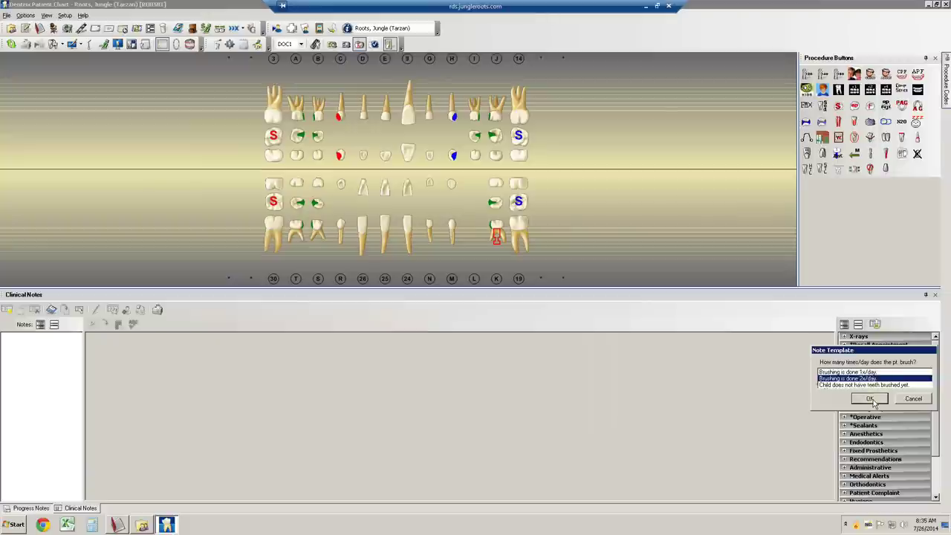
pyautogui.click(873, 399)
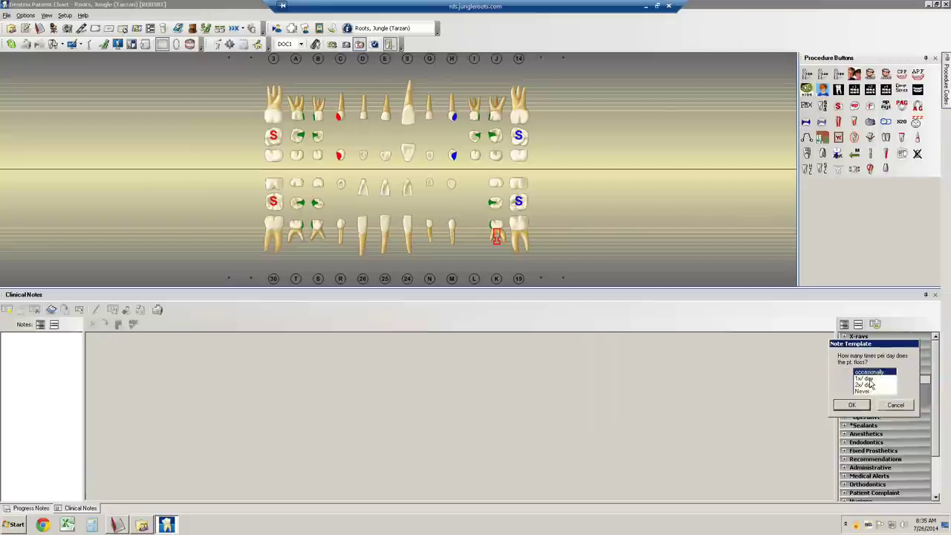
pyautogui.click(868, 385)
pyautogui.click(853, 405)
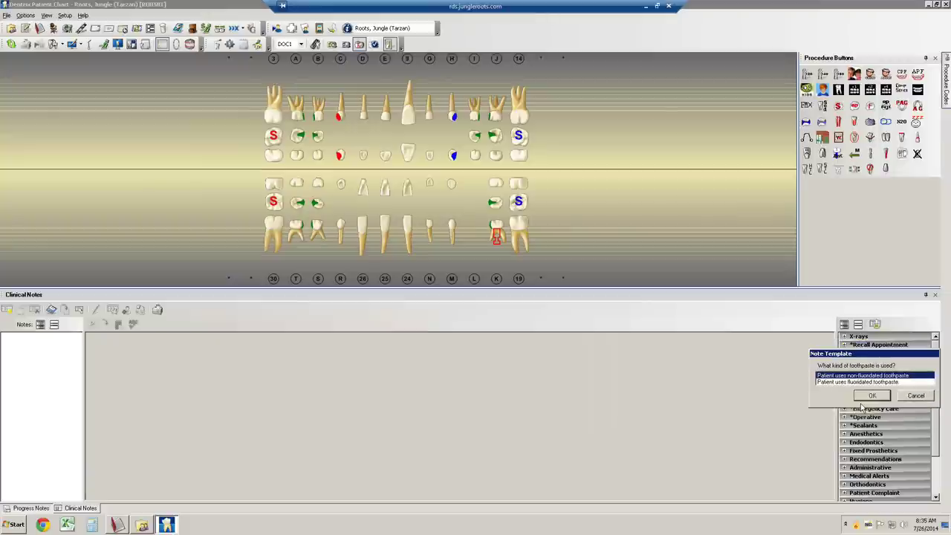
pyautogui.click(860, 382)
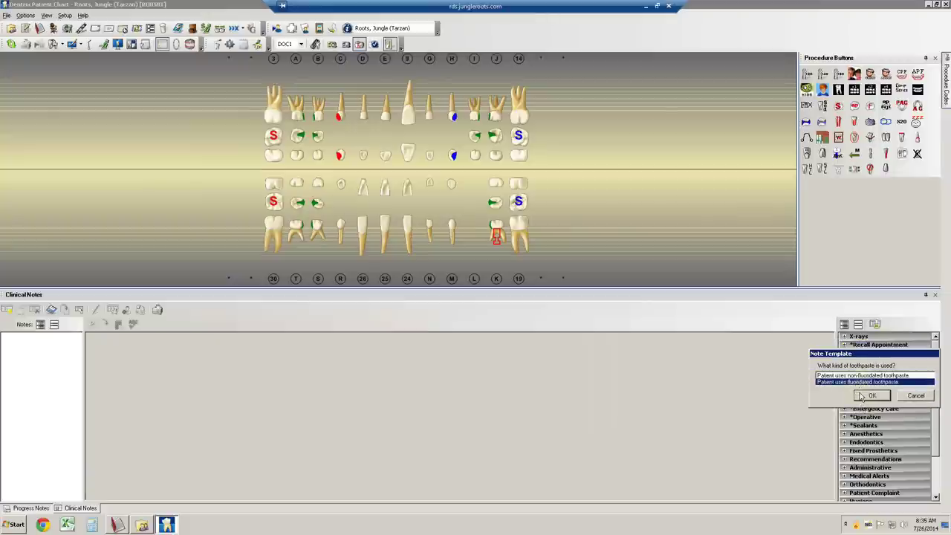
pyautogui.click(863, 396)
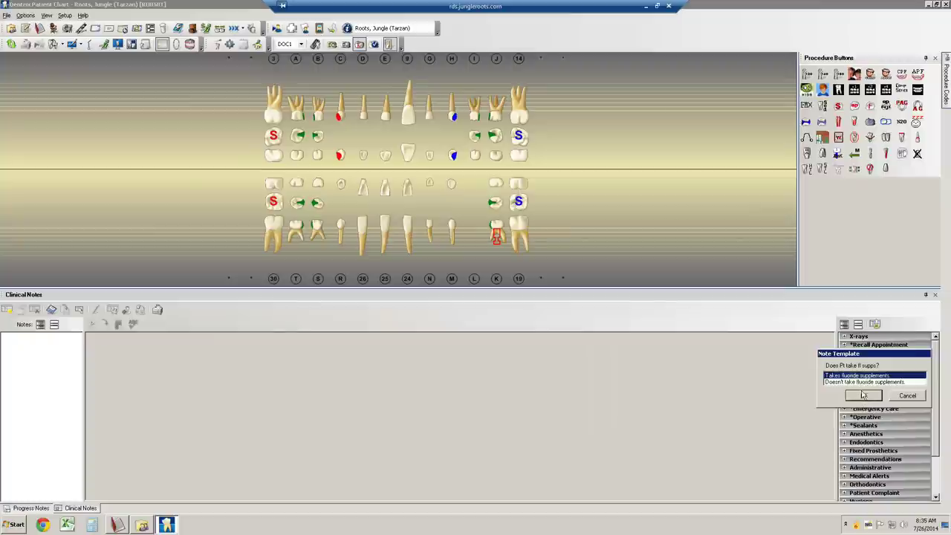
# Answer fluoride supplements, RO filtered drinking water, and eating after bedtime brushing
pyautogui.click(865, 382)
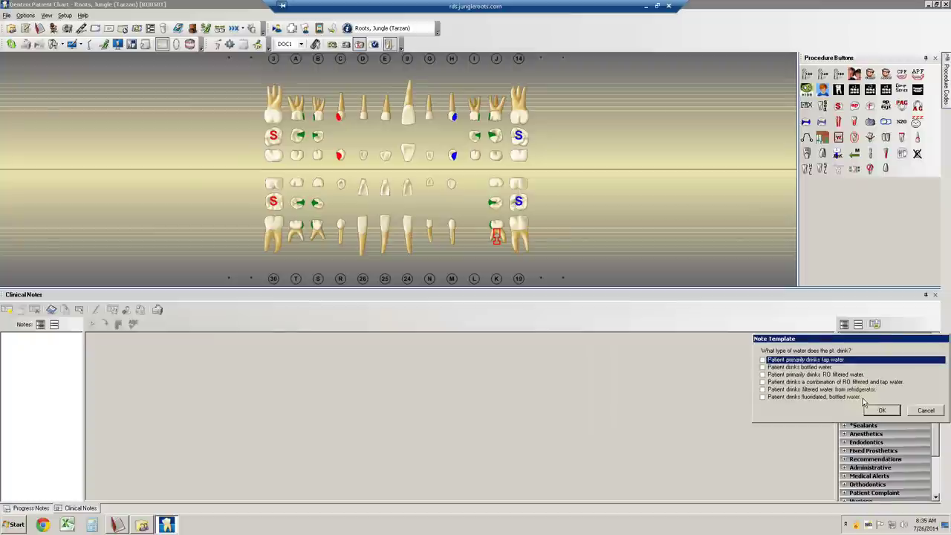
pyautogui.click(819, 375)
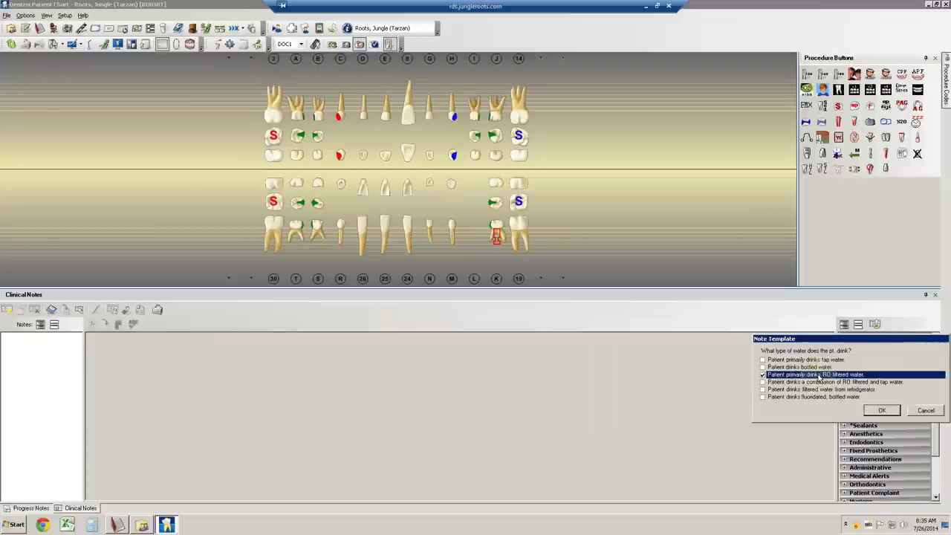
pyautogui.click(883, 412)
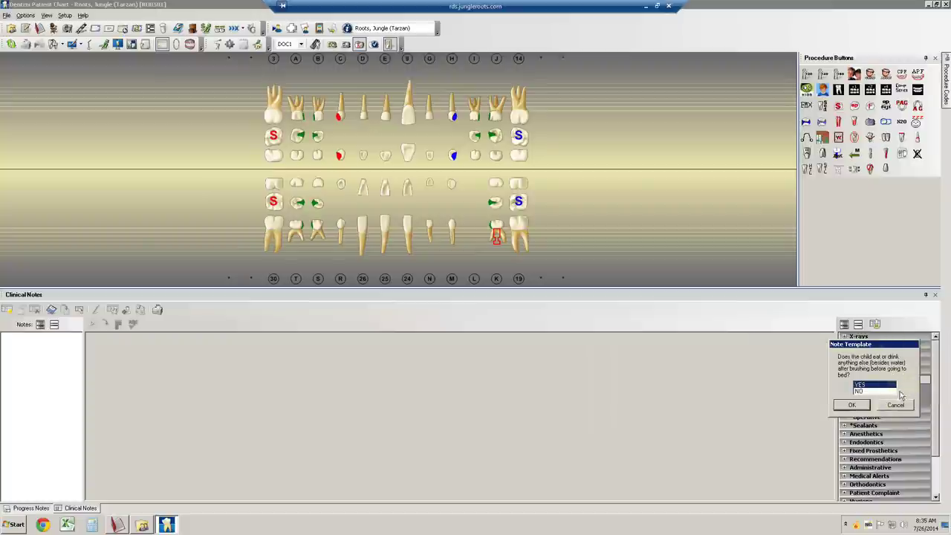
pyautogui.click(860, 406)
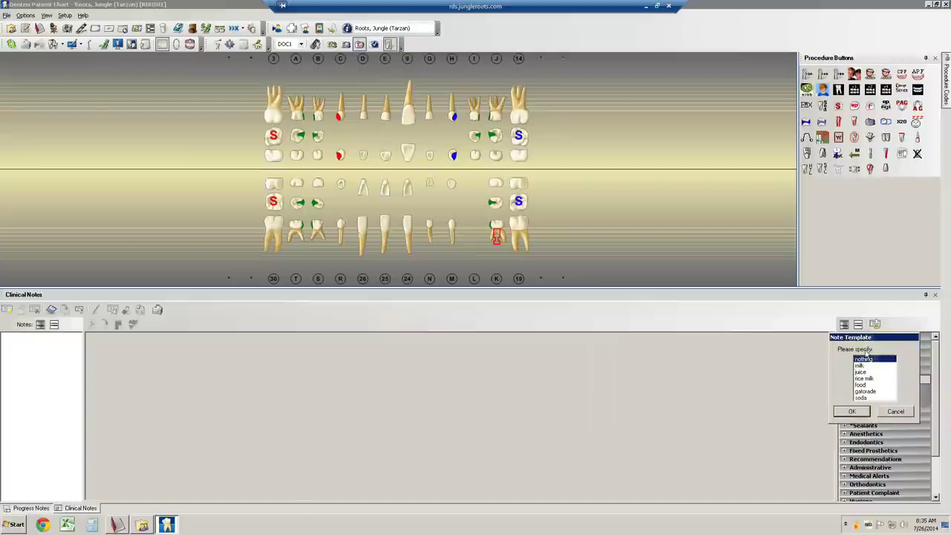
pyautogui.click(859, 413)
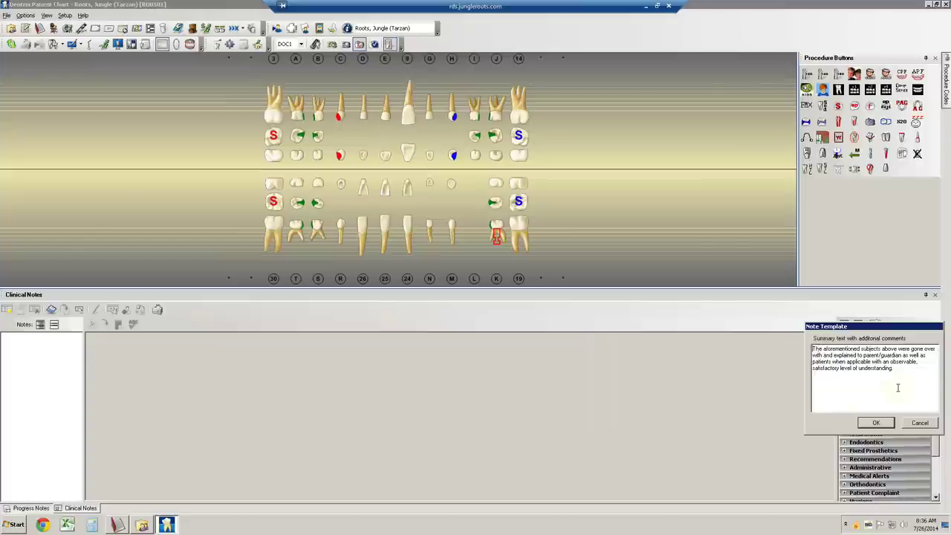
# Insert the completed preliminary exam and parent-understanding text into today's clinical note
pyautogui.click(884, 425)
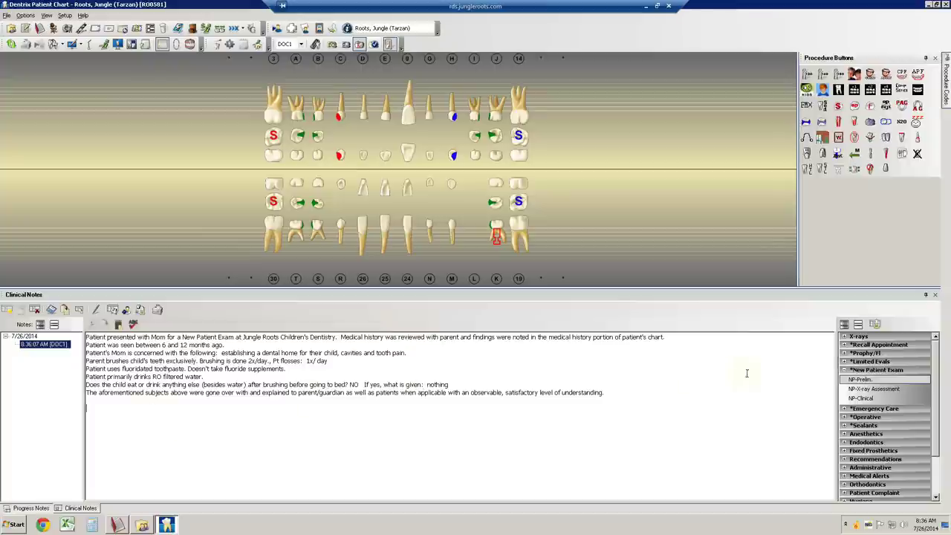
# Start NP-X-ray Assessment and select 2 BWX and Panoramic Developmental Film as needed X-rays
pyautogui.doubleClick(860, 390)
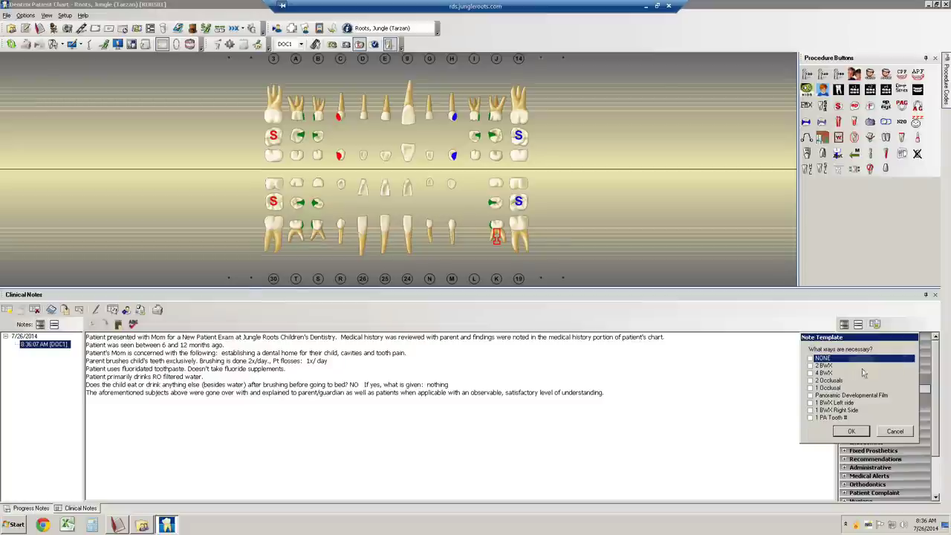
pyautogui.click(829, 365)
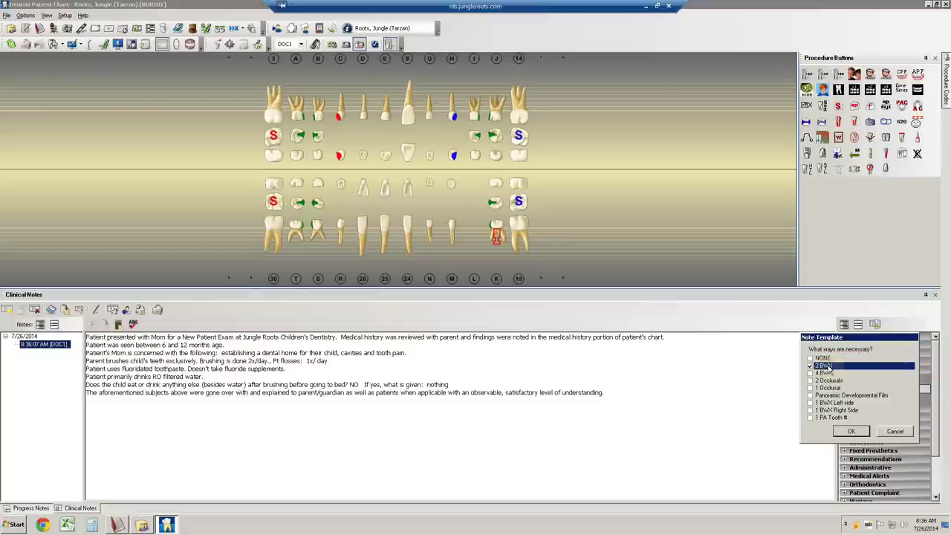
pyautogui.click(829, 366)
pyautogui.click(833, 395)
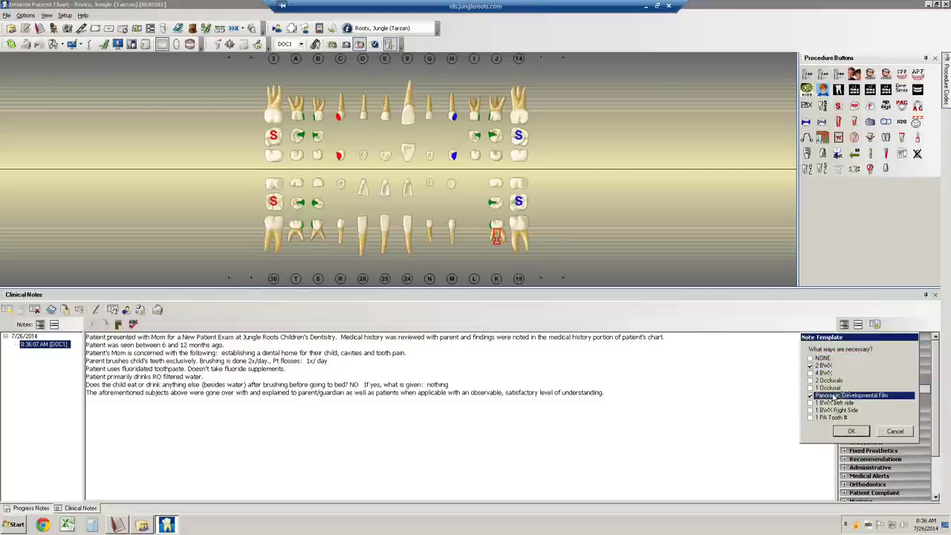
pyautogui.click(847, 434)
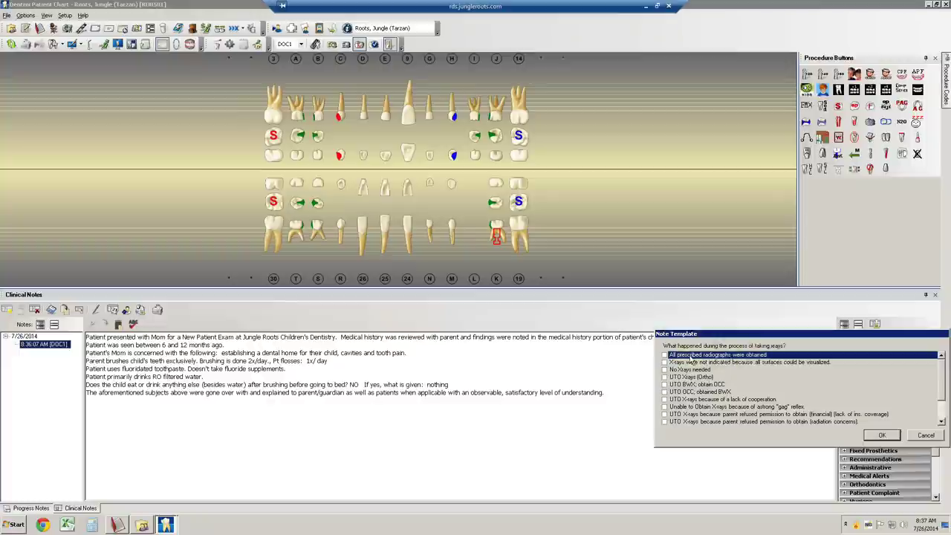
# Record that all prescribed radiographs were obtained and insert the X-ray statement into the note
pyautogui.click(665, 356)
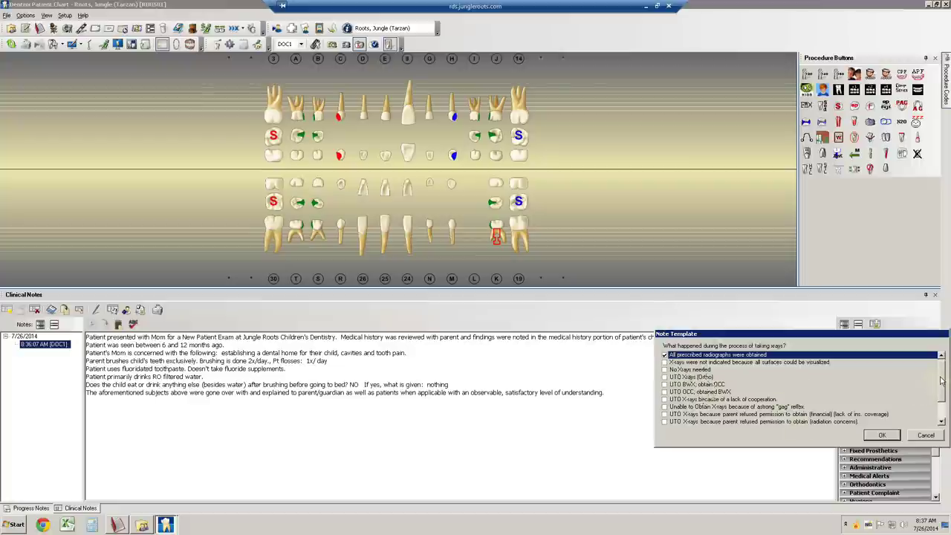
pyautogui.moveTo(941, 379); pyautogui.dragTo(943, 402)
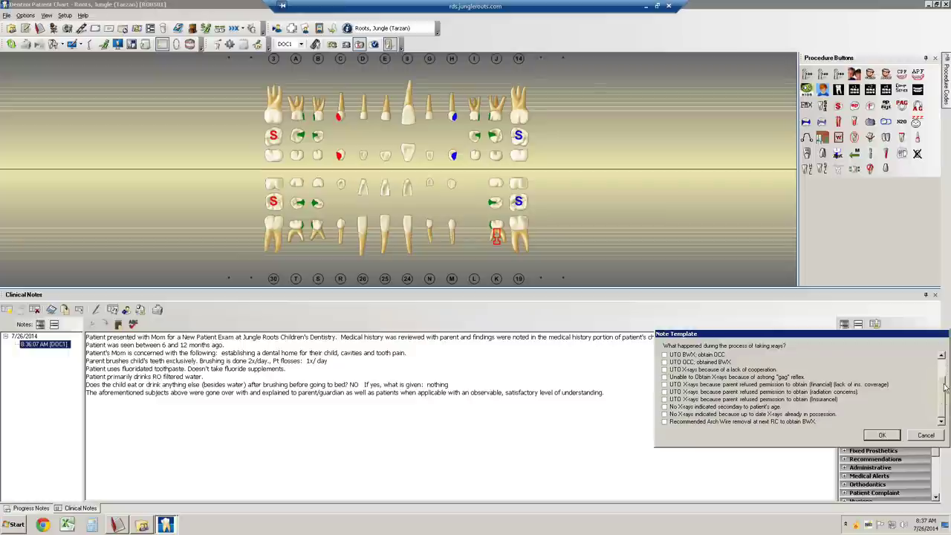
pyautogui.moveTo(942, 407); pyautogui.dragTo(942, 399)
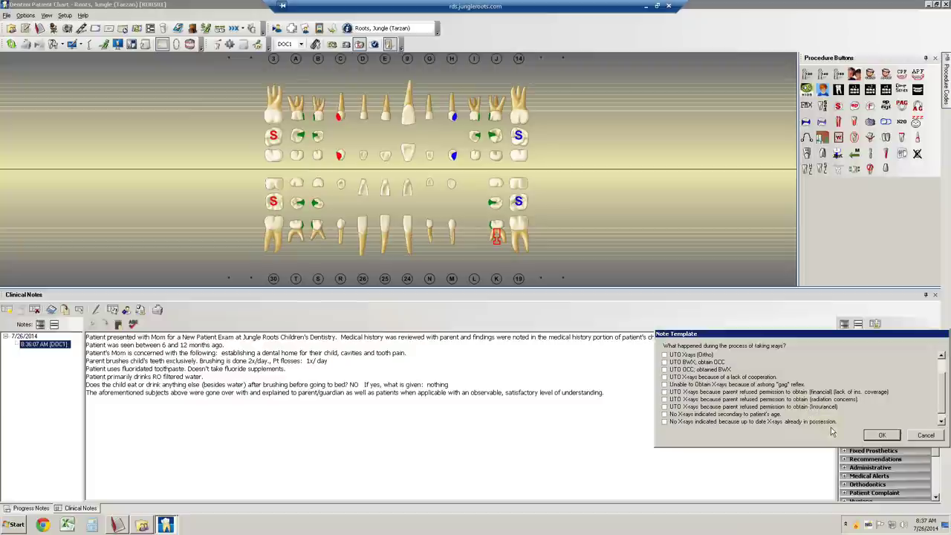
pyautogui.click(881, 435)
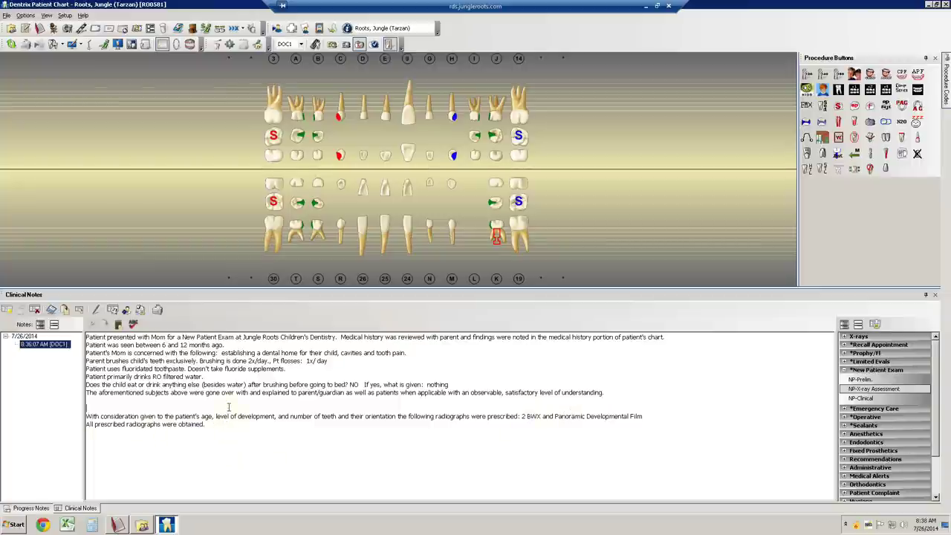
# Delete the extra blank line in the clinical note
pyautogui.press('Delete')
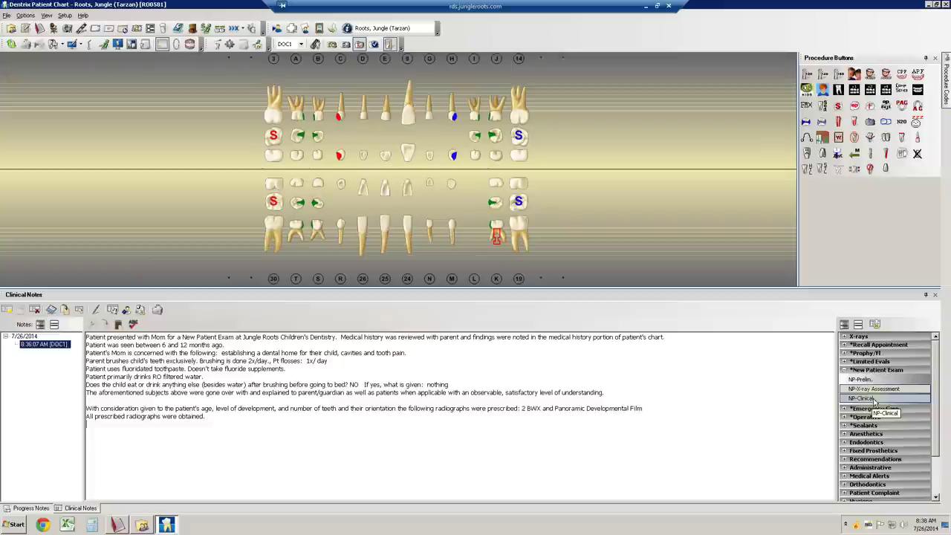
# Start NP-Clinical: mixed dentition, soft tissues WNL, Class I occlusion, no cross bite, anterior open bite, TMJ findings
pyautogui.doubleClick(873, 399)
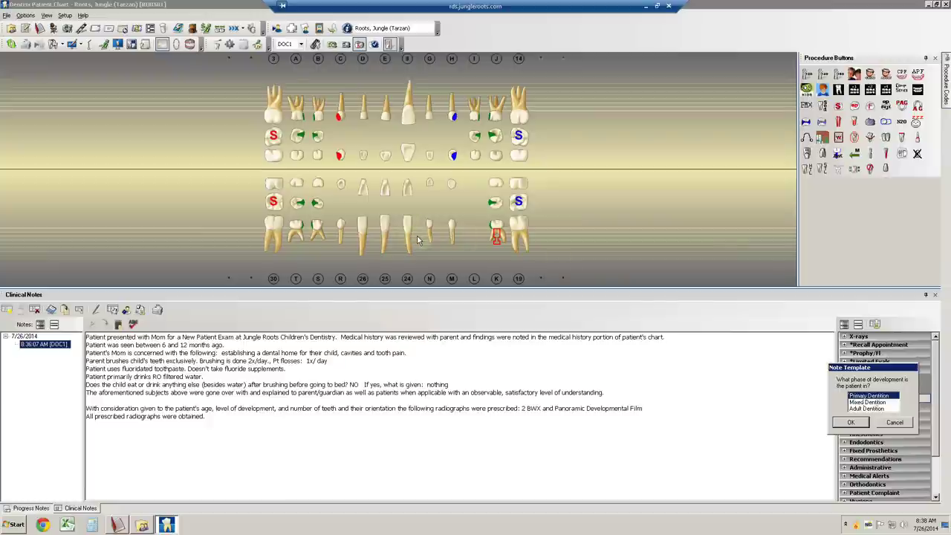
pyautogui.click(883, 402)
pyautogui.click(864, 423)
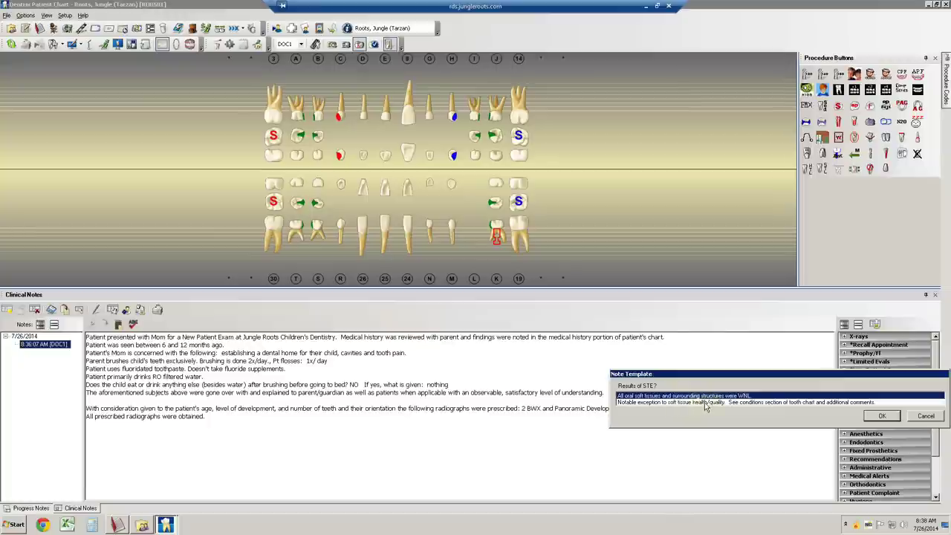
pyautogui.click(881, 417)
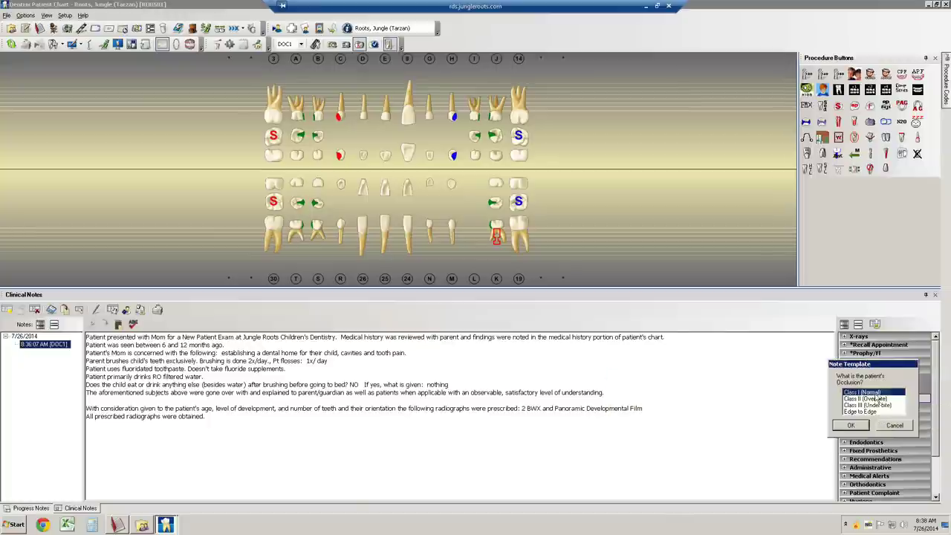
pyautogui.click(854, 427)
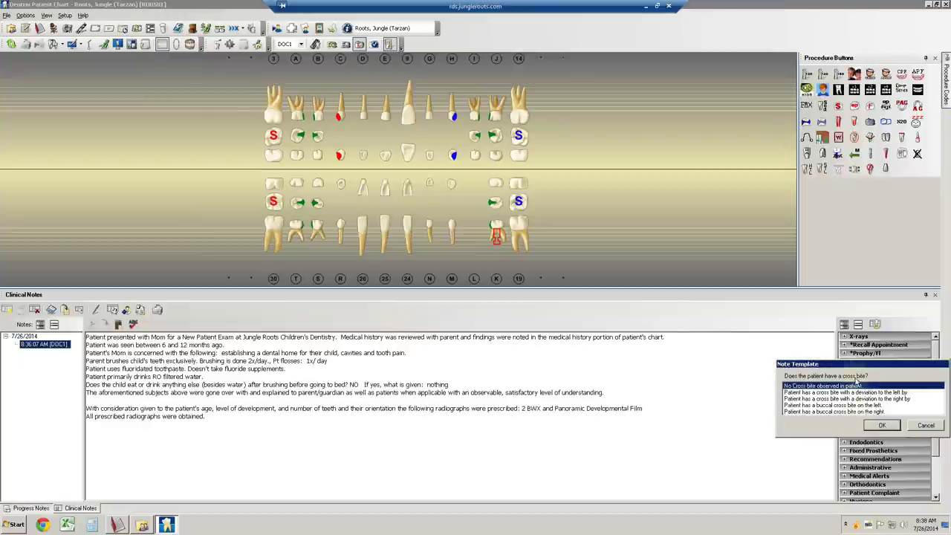
pyautogui.click(876, 427)
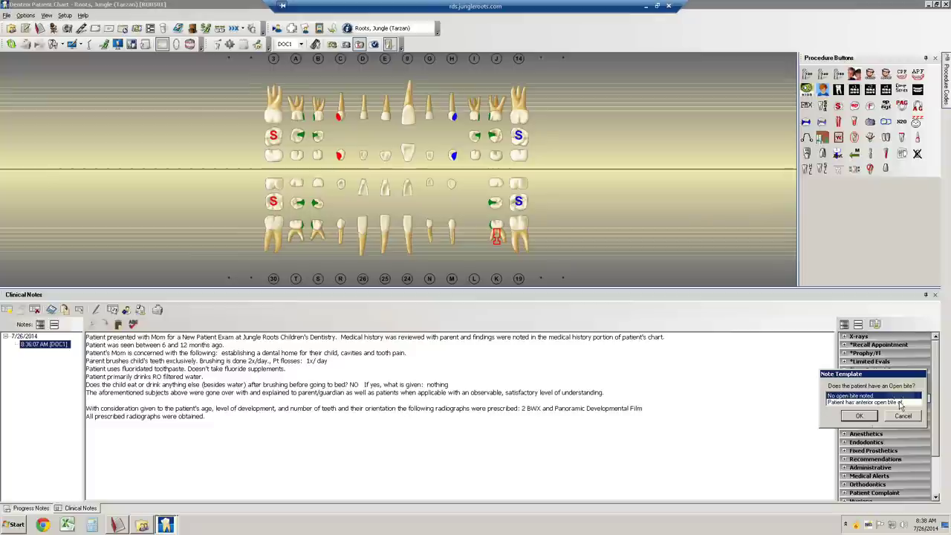
pyautogui.click(901, 403)
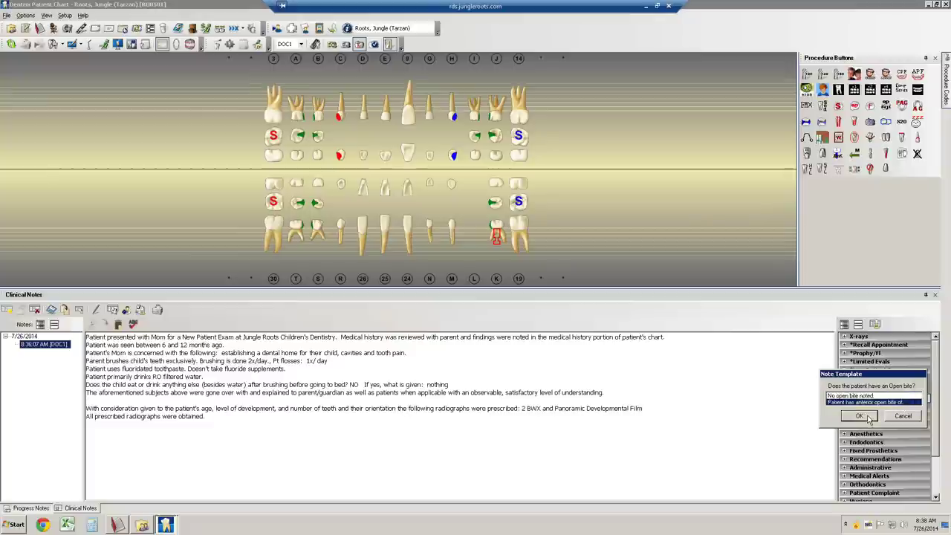
pyautogui.click(868, 416)
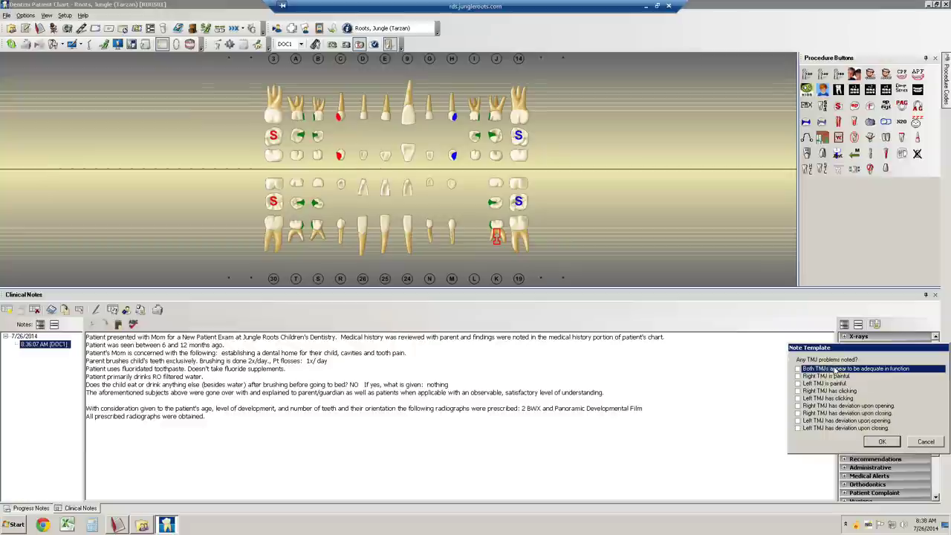
pyautogui.click(883, 442)
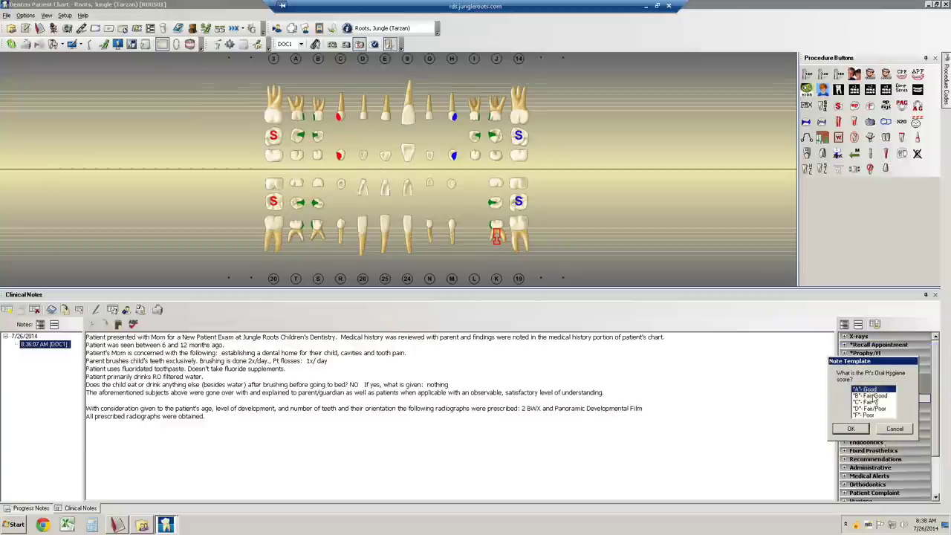
# Rate oral hygiene Fair/Good, no calculus, treatable decay, and accept the hygiene instruction text
pyautogui.click(875, 396)
pyautogui.click(860, 429)
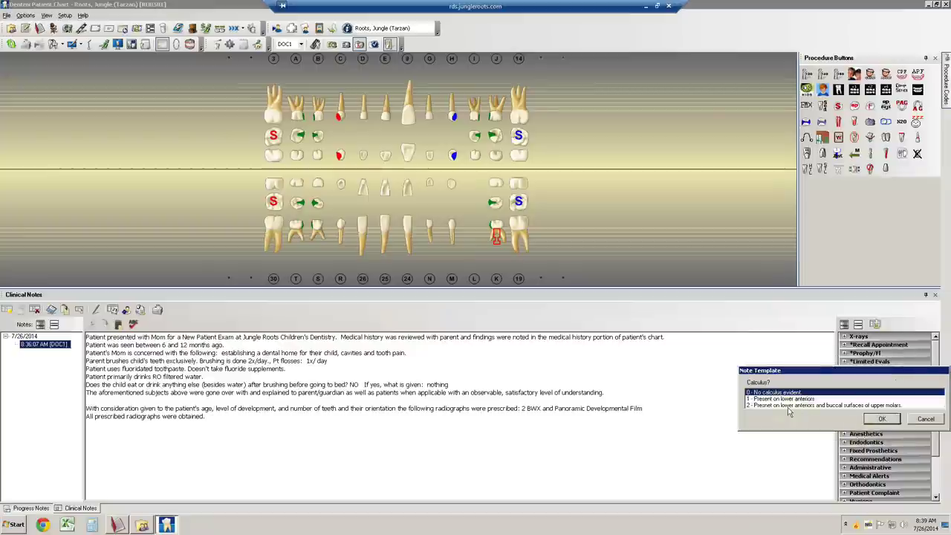
pyautogui.click(881, 418)
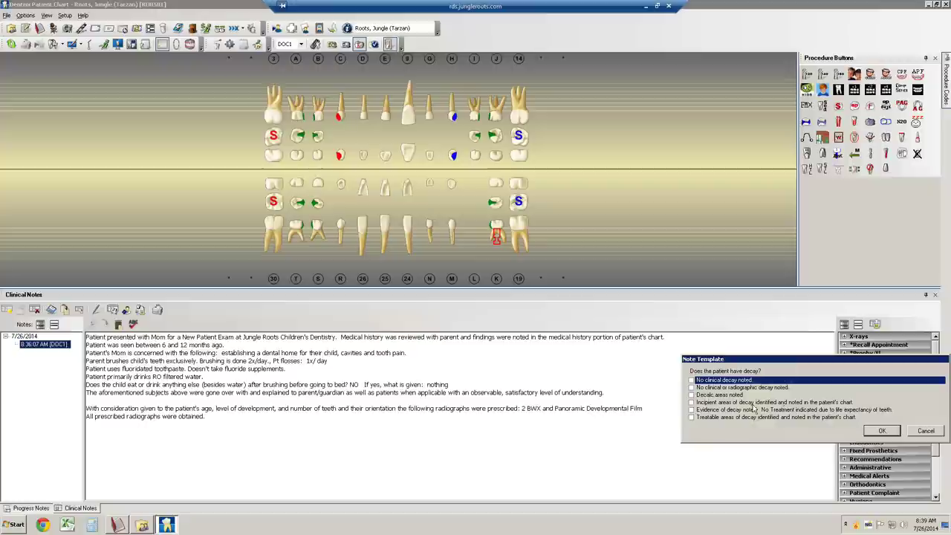
pyautogui.click(721, 417)
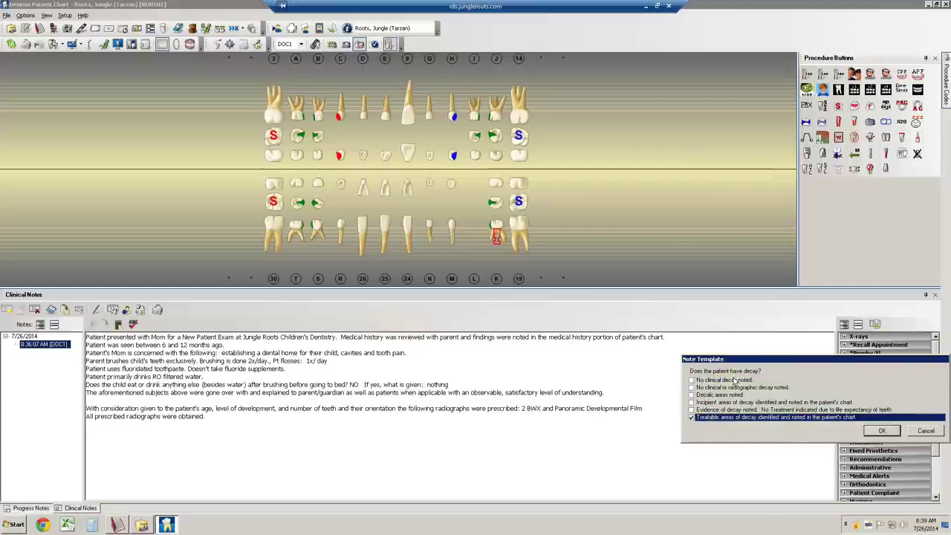
pyautogui.click(882, 431)
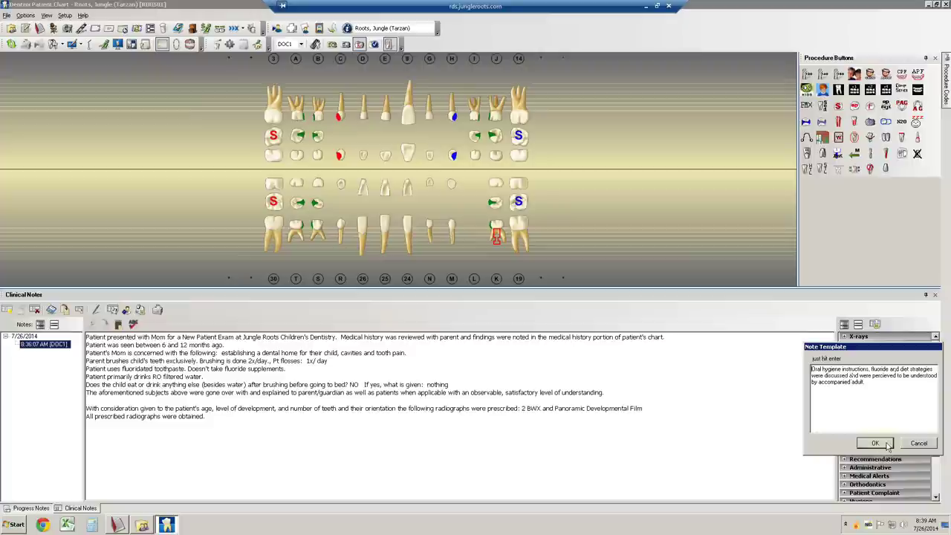
pyautogui.click(887, 442)
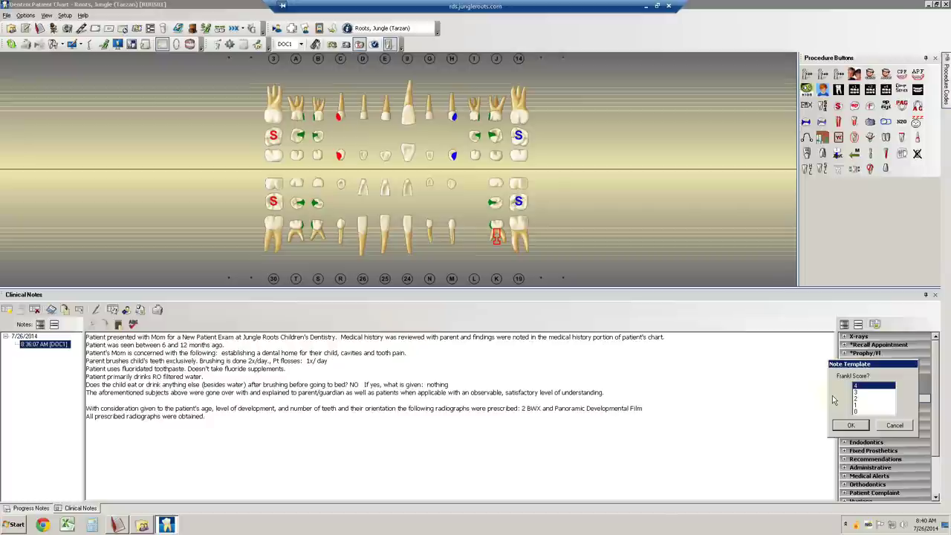
# Give Frankl score 4, enter comments 'Great kid! Loves Star Wars', then bring up the Appointment Book
pyautogui.click(850, 425)
pyautogui.write('Gre')
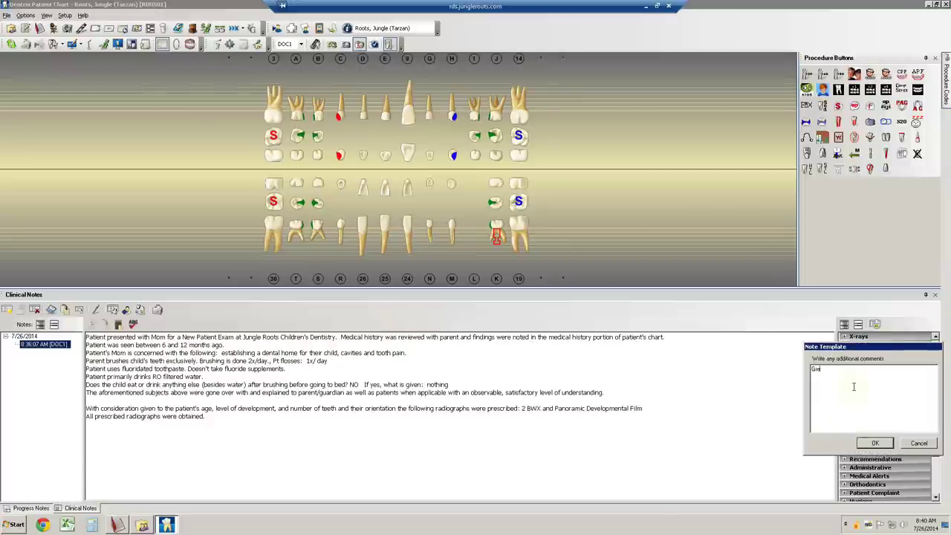
pyautogui.write('at kid!')
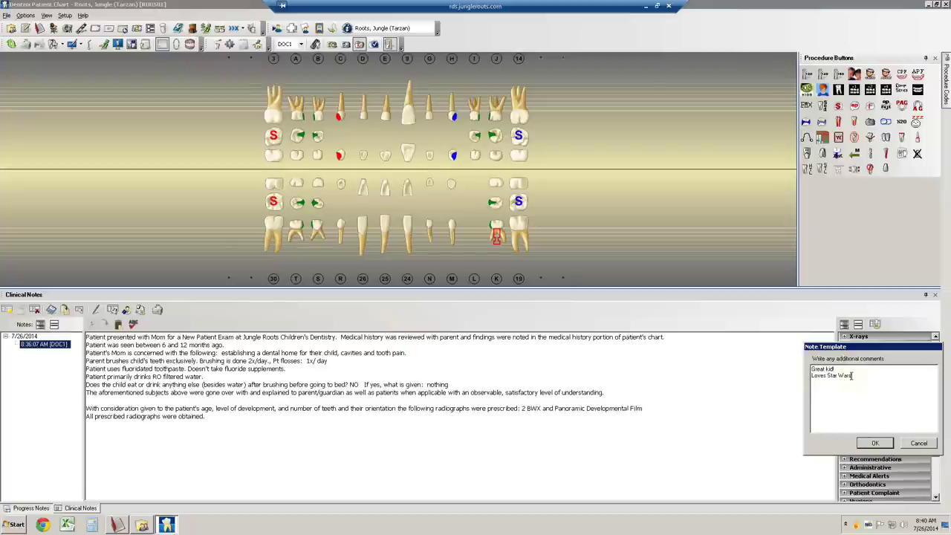
pyautogui.moveTo(850, 376); pyautogui.dragTo(812, 376)
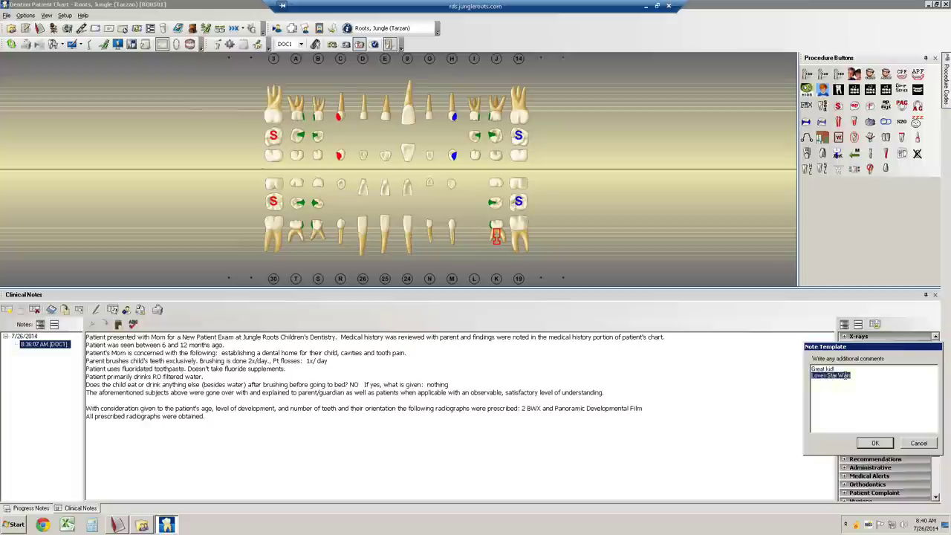
pyautogui.click(882, 389)
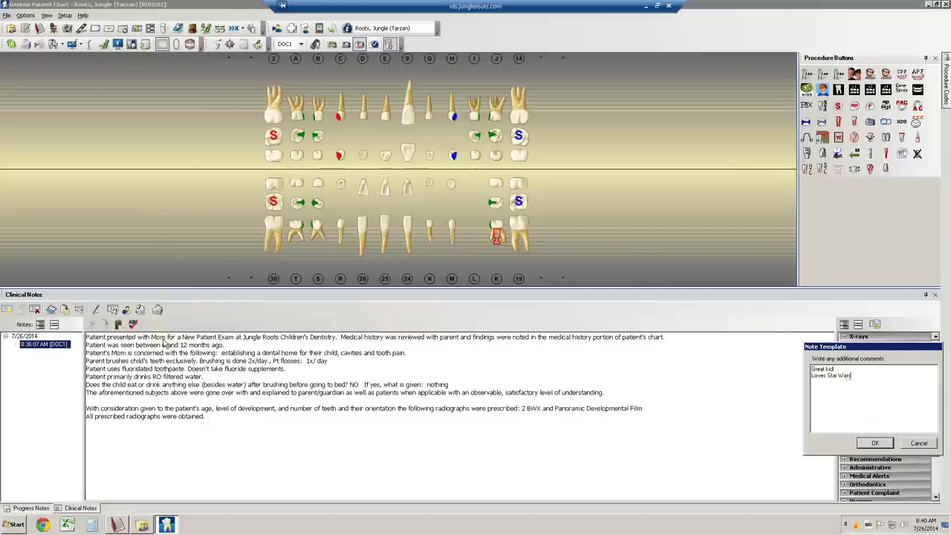
pyautogui.click(116, 525)
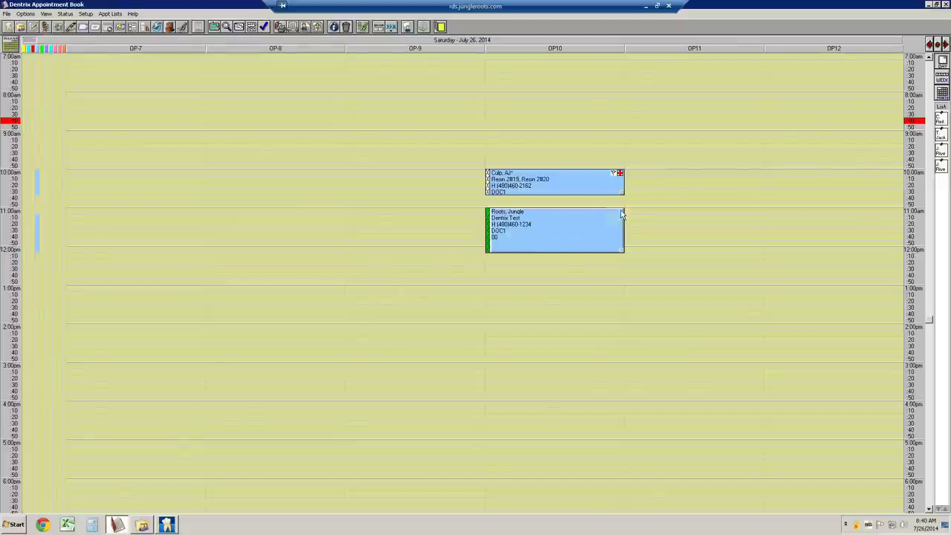
# Return from the Appointment Book to the Patient Chart with the pending note prompt
pyautogui.click(623, 214)
pyautogui.click(168, 525)
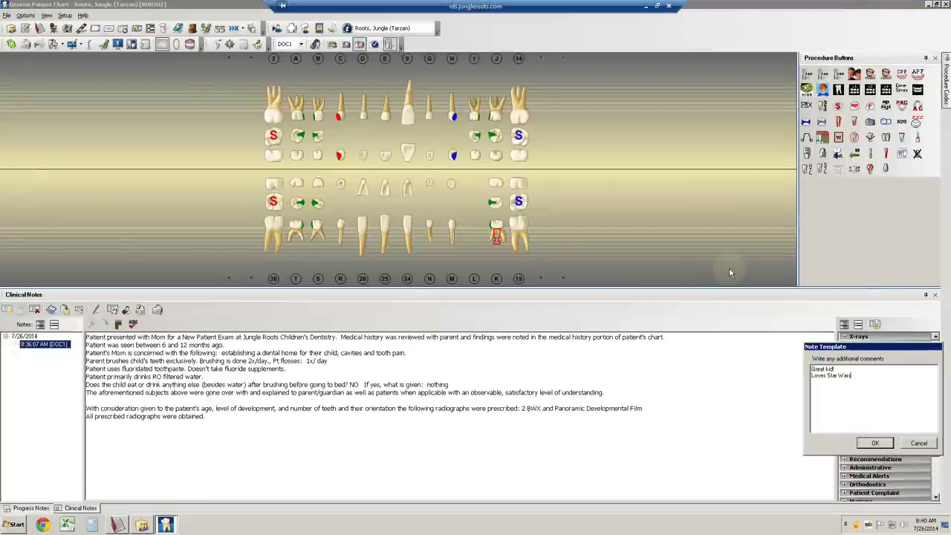
pyautogui.click(293, 29)
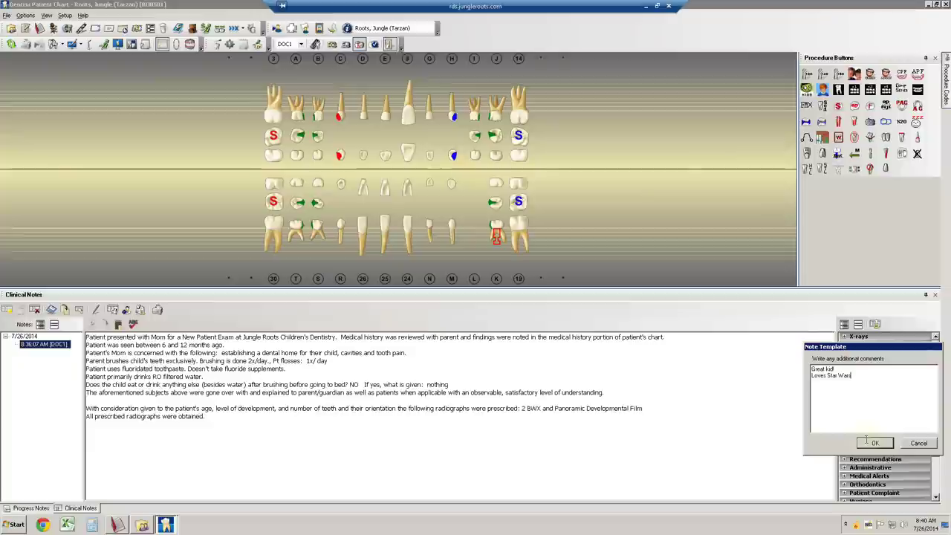
# Accept the comments, choose treatment with nitrous oxide analgesia, and mark no sedation required
pyautogui.click(878, 444)
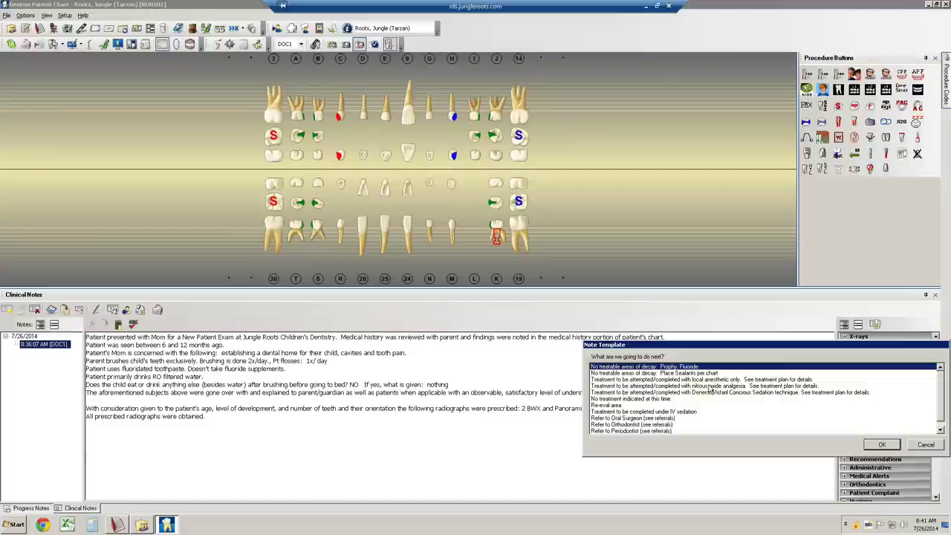
pyautogui.click(710, 387)
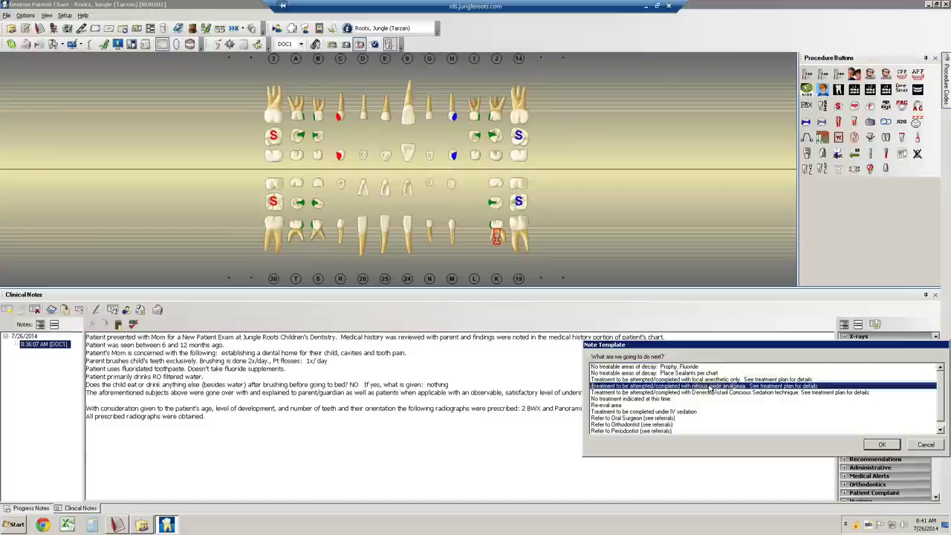
pyautogui.click(881, 445)
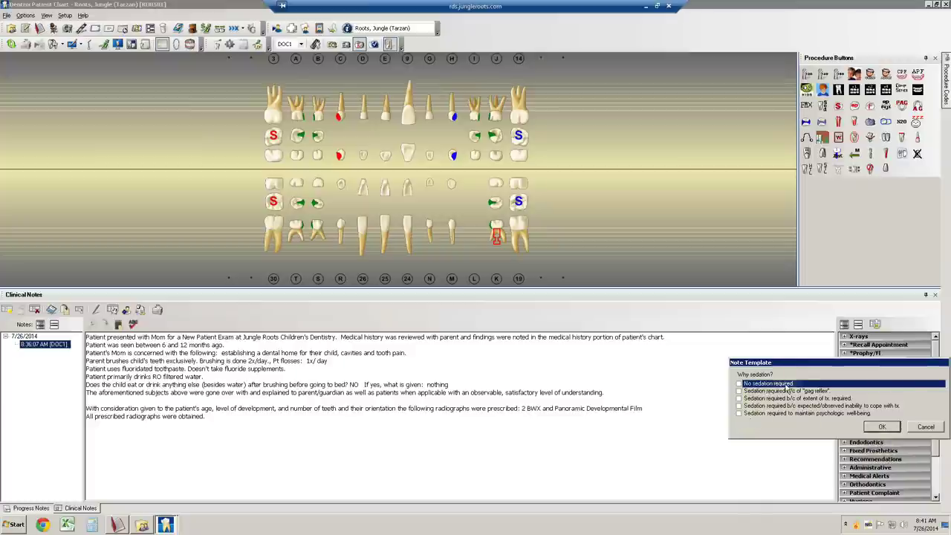
pyautogui.click(740, 383)
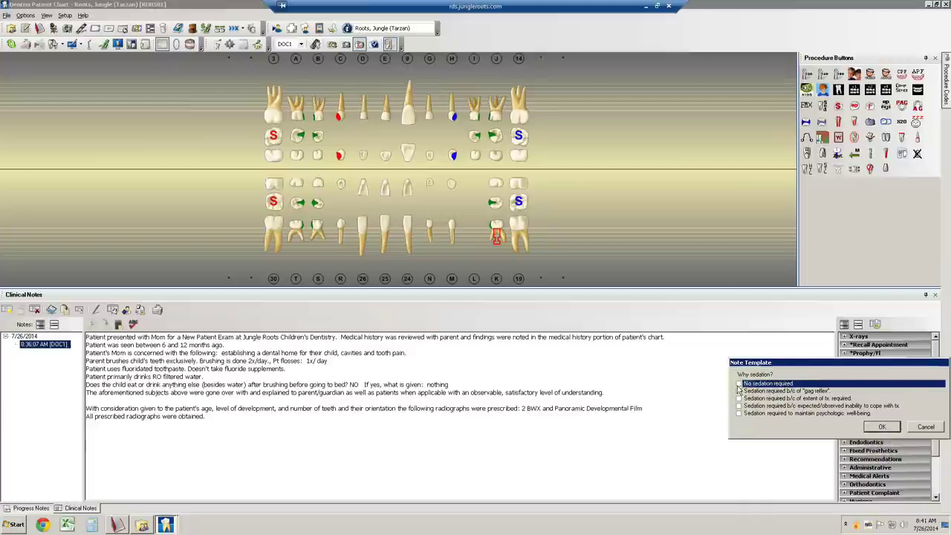
pyautogui.click(882, 429)
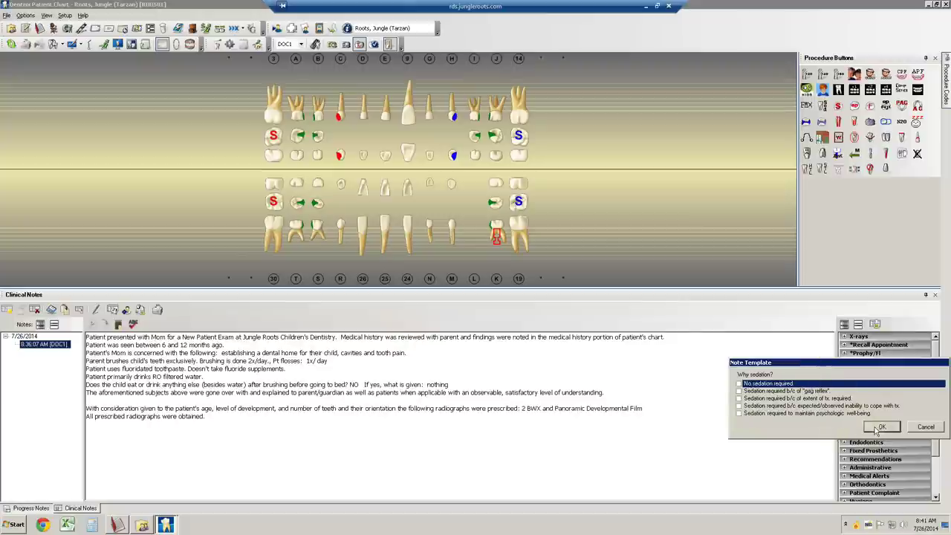
pyautogui.click(877, 428)
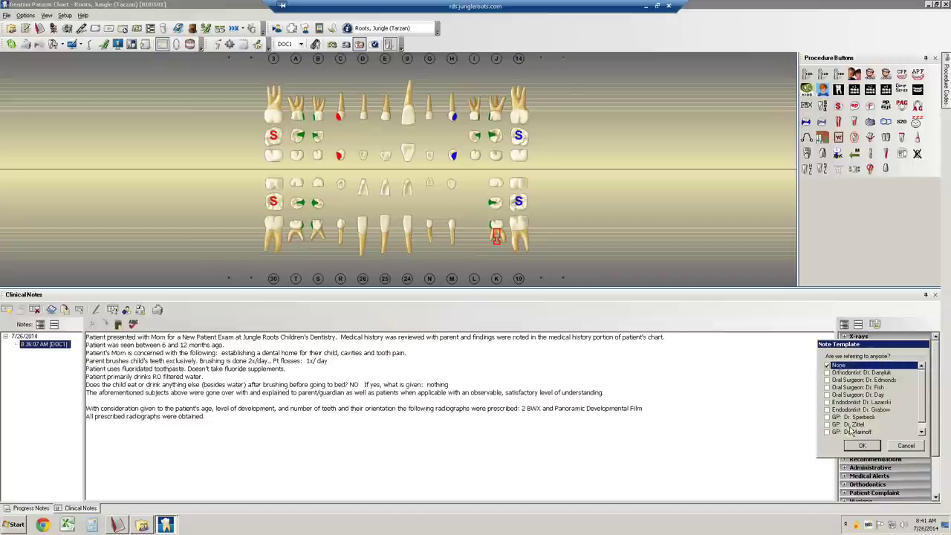
# Record no referral, no prescription, Moderate caries risk, and next visit Tx with N2O
pyautogui.click(862, 446)
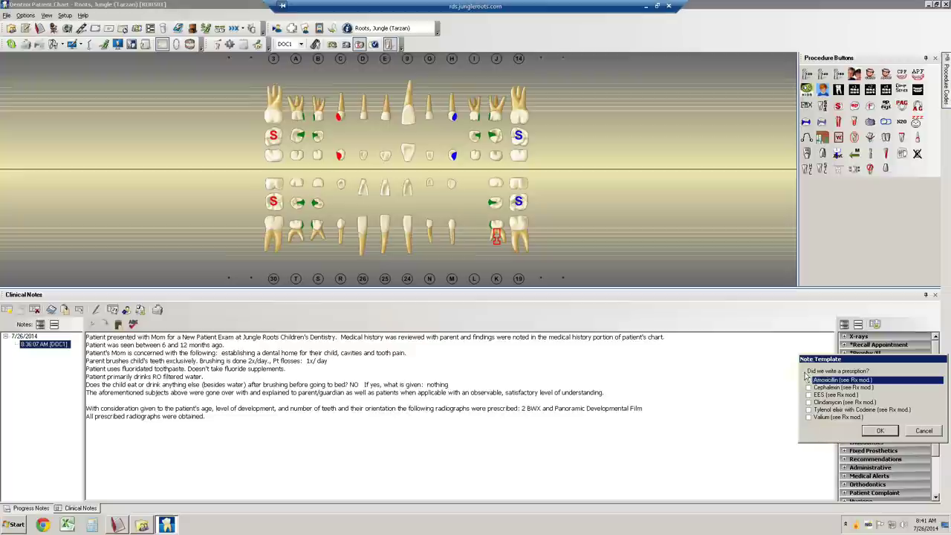
pyautogui.click(878, 432)
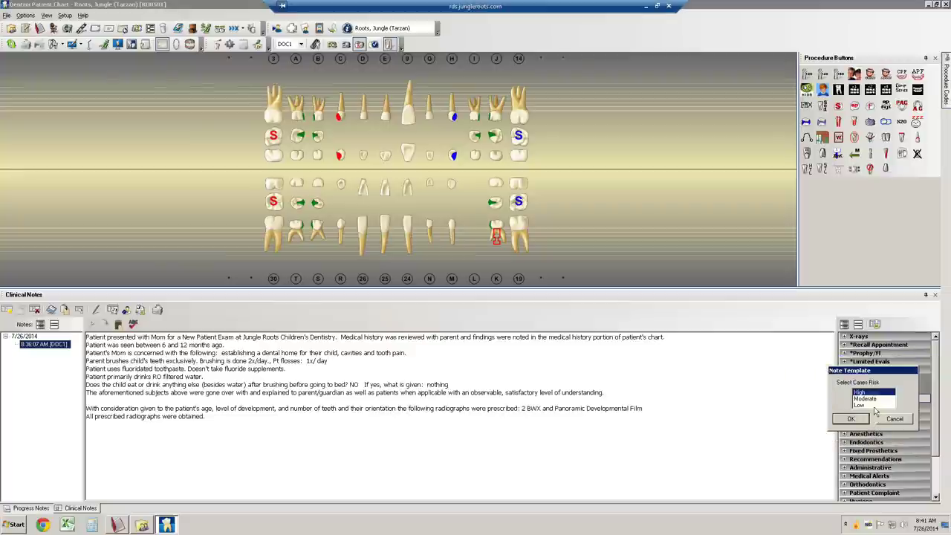
pyautogui.click(869, 399)
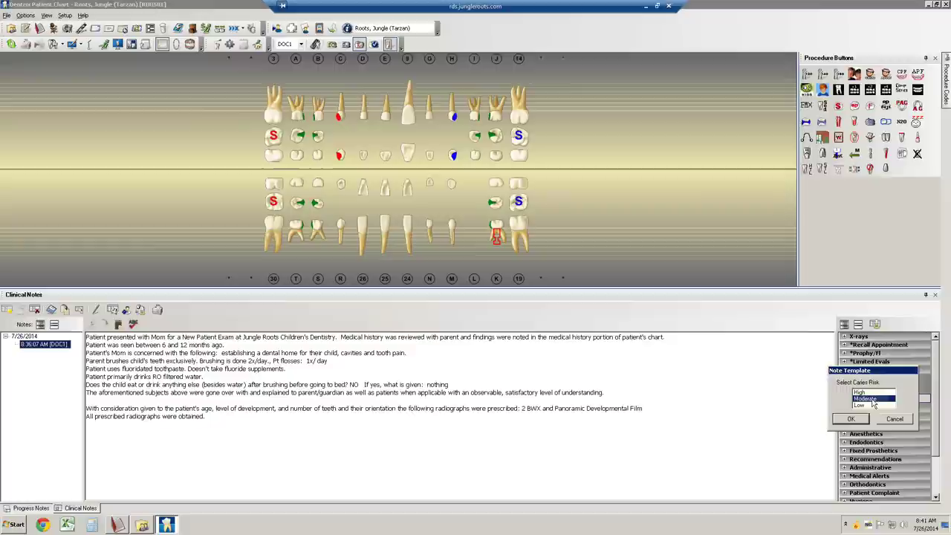
pyautogui.click(852, 419)
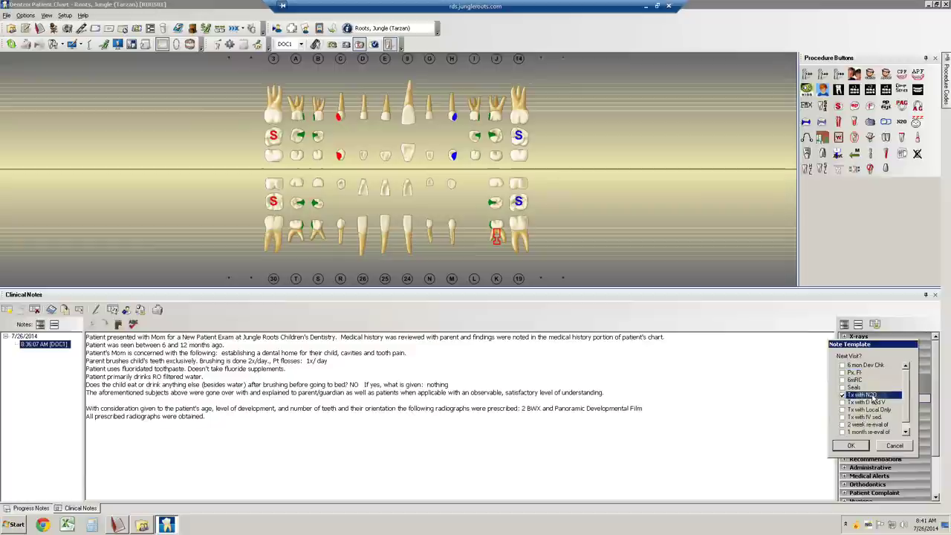
pyautogui.click(851, 445)
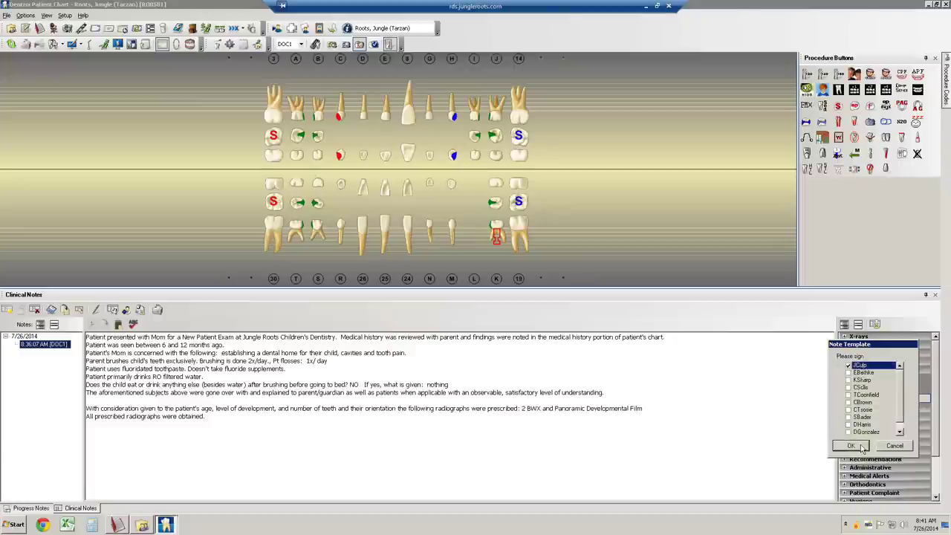
# Sign the template as the provider and add its text to the clinical note
pyautogui.click(902, 419)
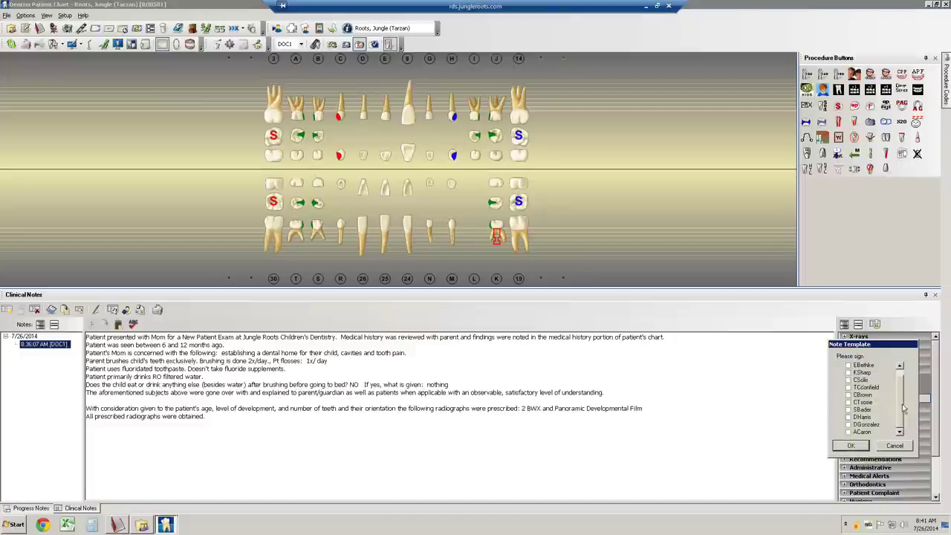
pyautogui.scroll(1, 903, 394)
pyautogui.click(847, 380)
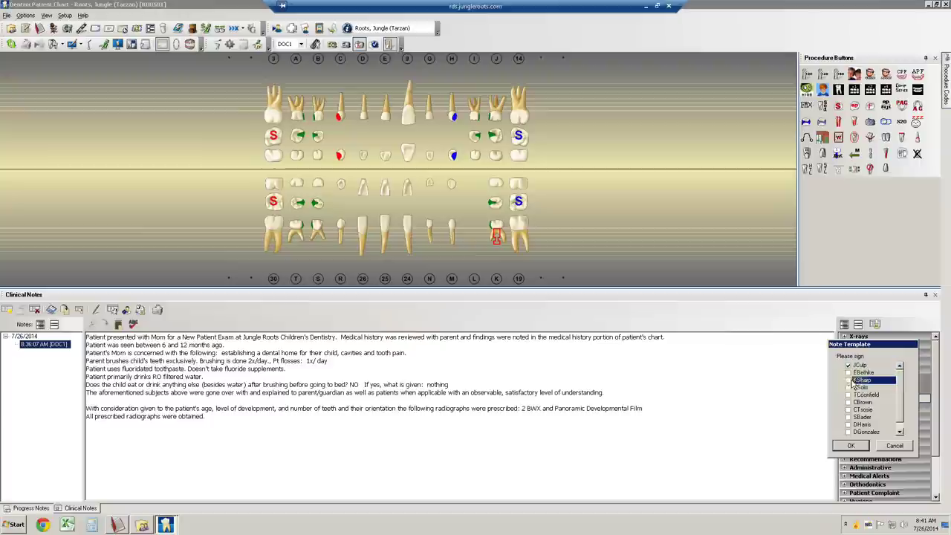
pyautogui.click(848, 402)
pyautogui.click(848, 394)
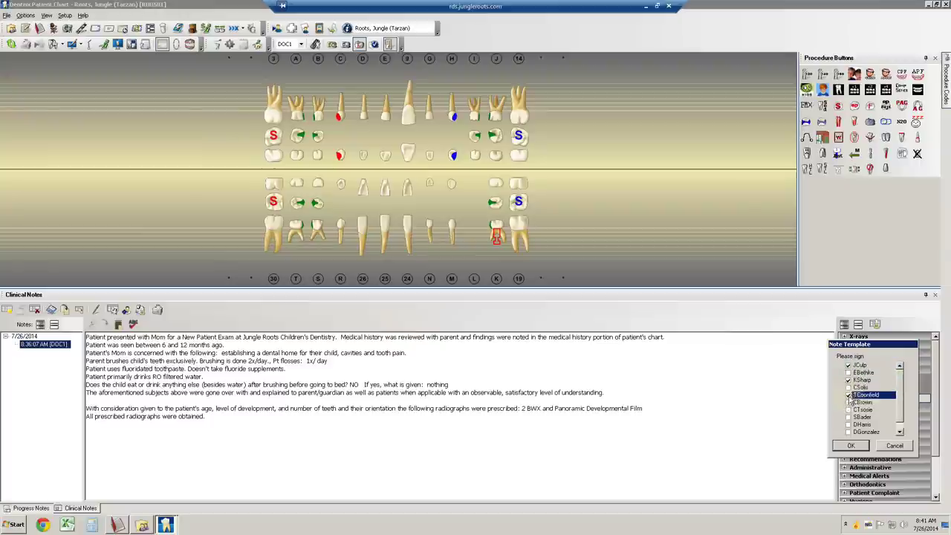
pyautogui.click(848, 380)
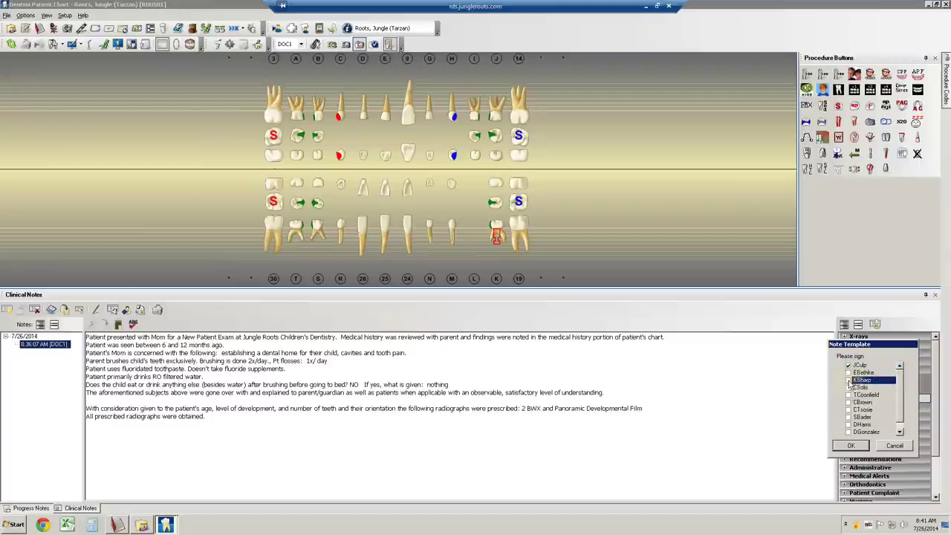
pyautogui.click(851, 446)
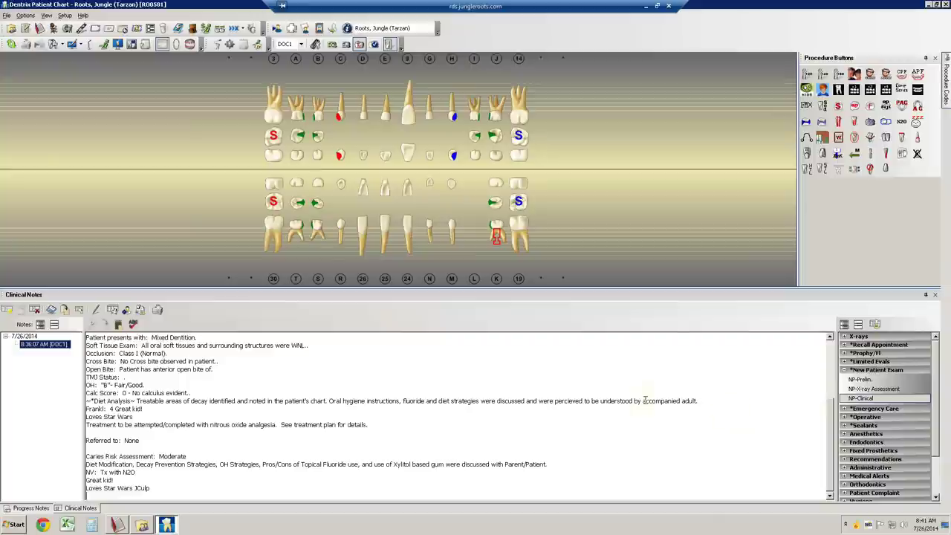
pyautogui.click(379, 362)
pyautogui.scroll(2, 379, 362)
# Delete the blank line after 'All prescribed radiographs were obtained.' in the clinical note
pyautogui.scroll(1, 379, 362)
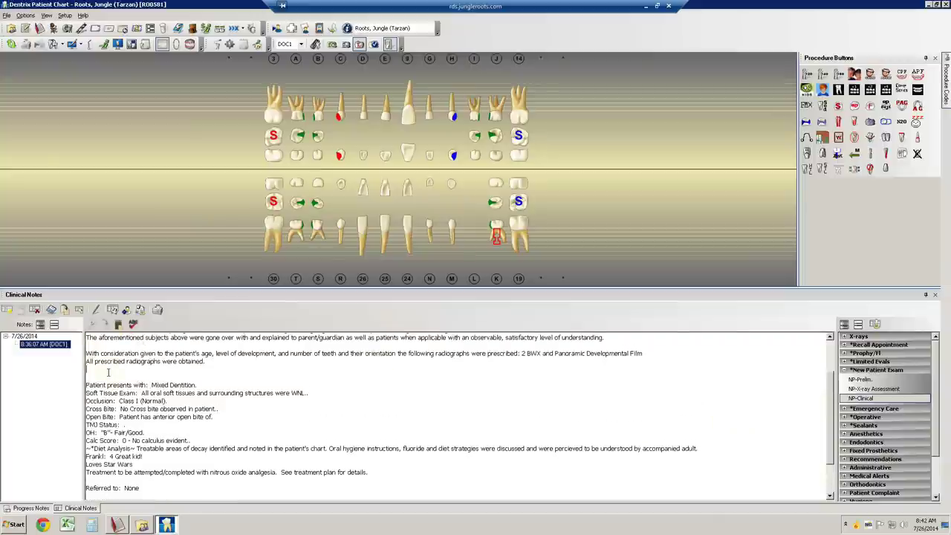
pyautogui.press('Delete')
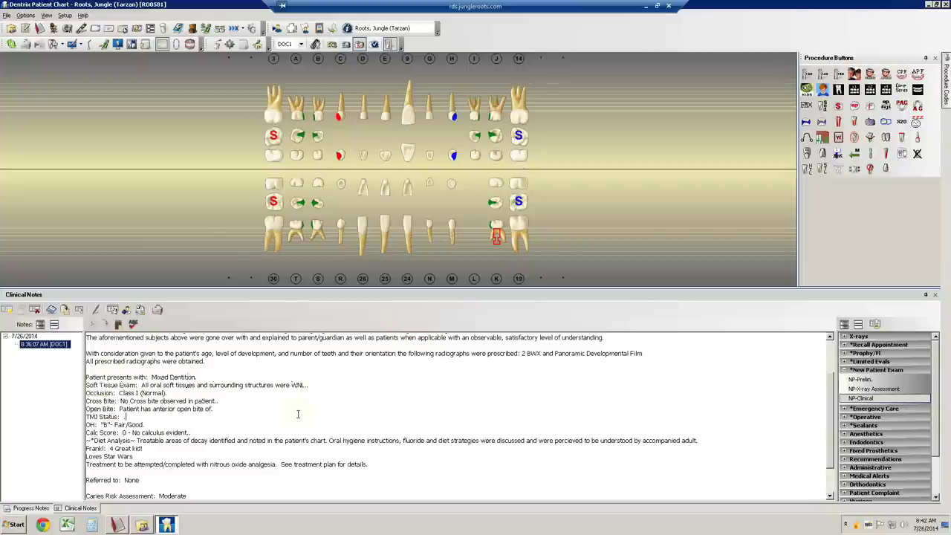
pyautogui.scroll(-1, 298, 414)
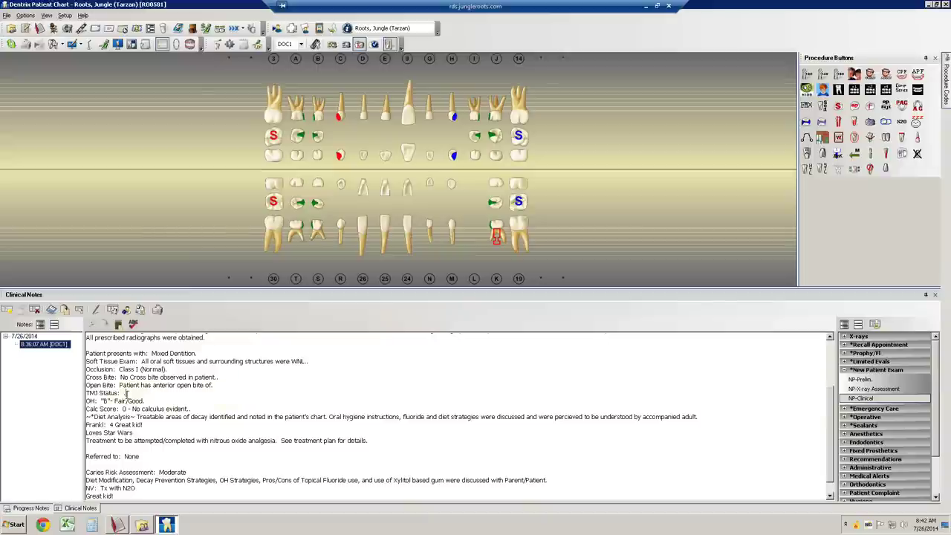
# Check the TMJ Status and 'Referred to: None' lines, then select the 'NV: Tx with N2O' line
pyautogui.click(127, 394)
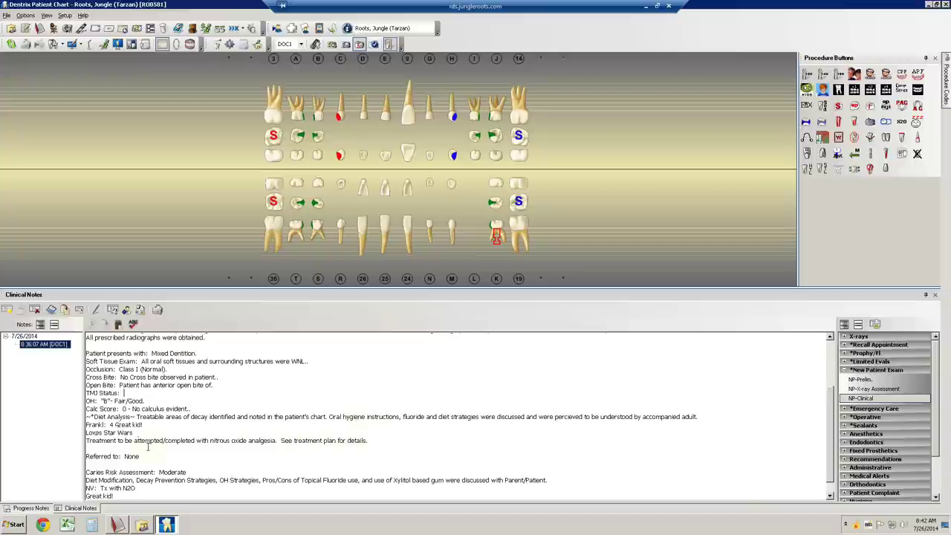
pyautogui.click(223, 458)
pyautogui.scroll(-1, 223, 460)
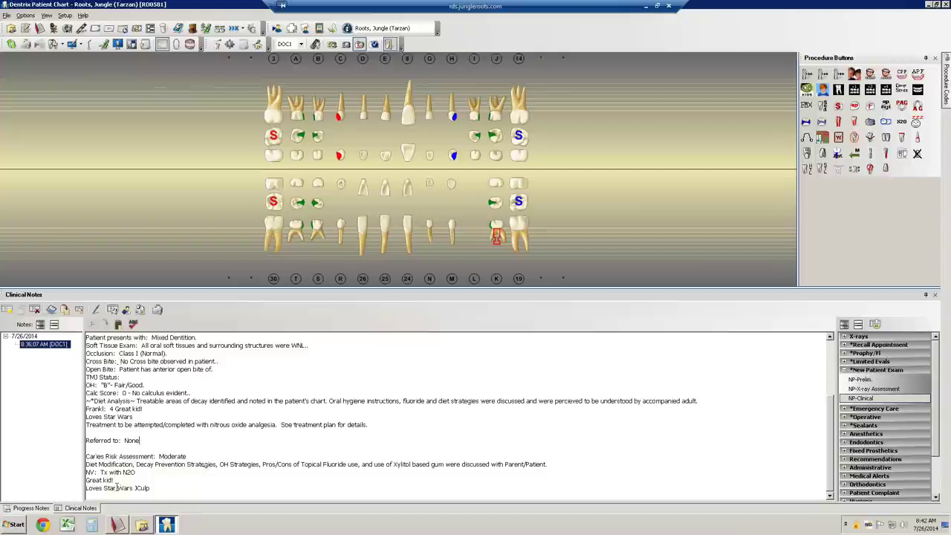
pyautogui.tripleClick(96, 473)
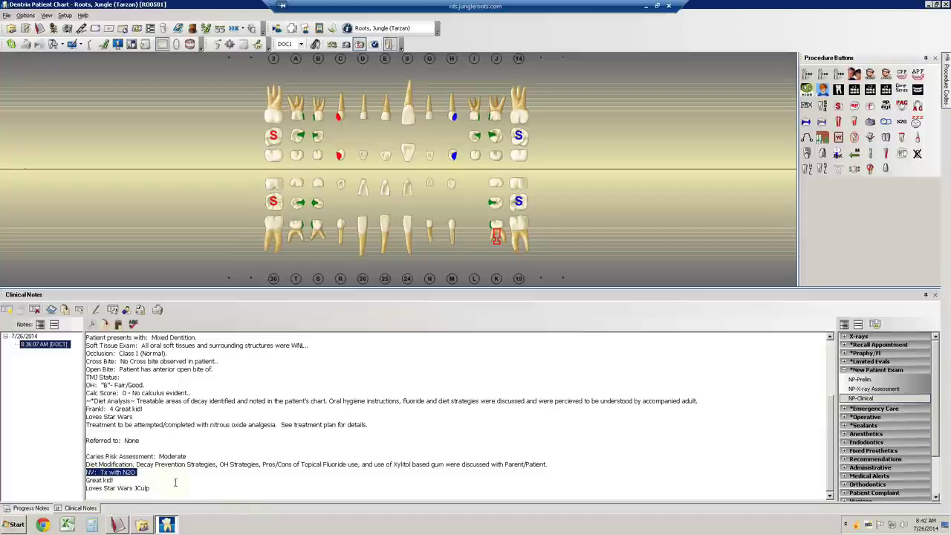
# Switch to Progress Notes to list the analgesia, sealants, resins, space maintainer and extraction
pyautogui.click(42, 509)
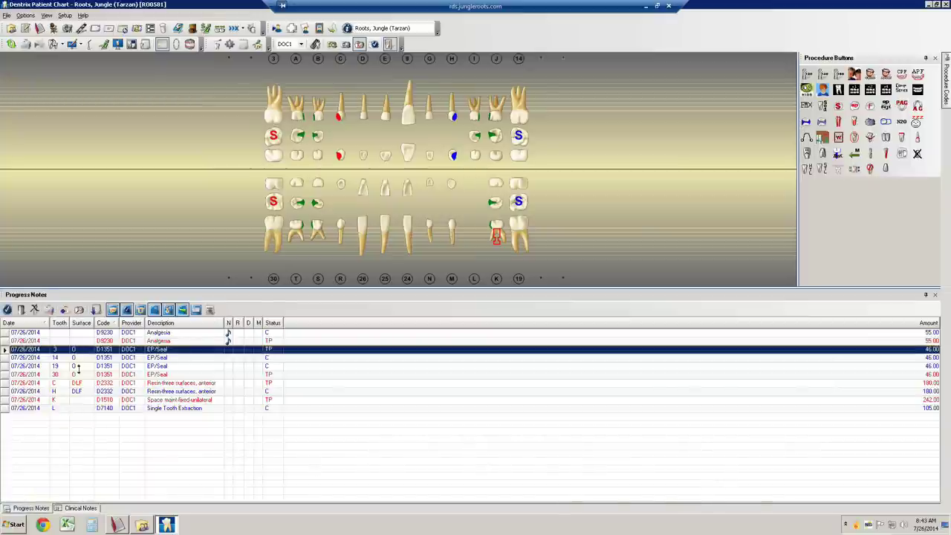